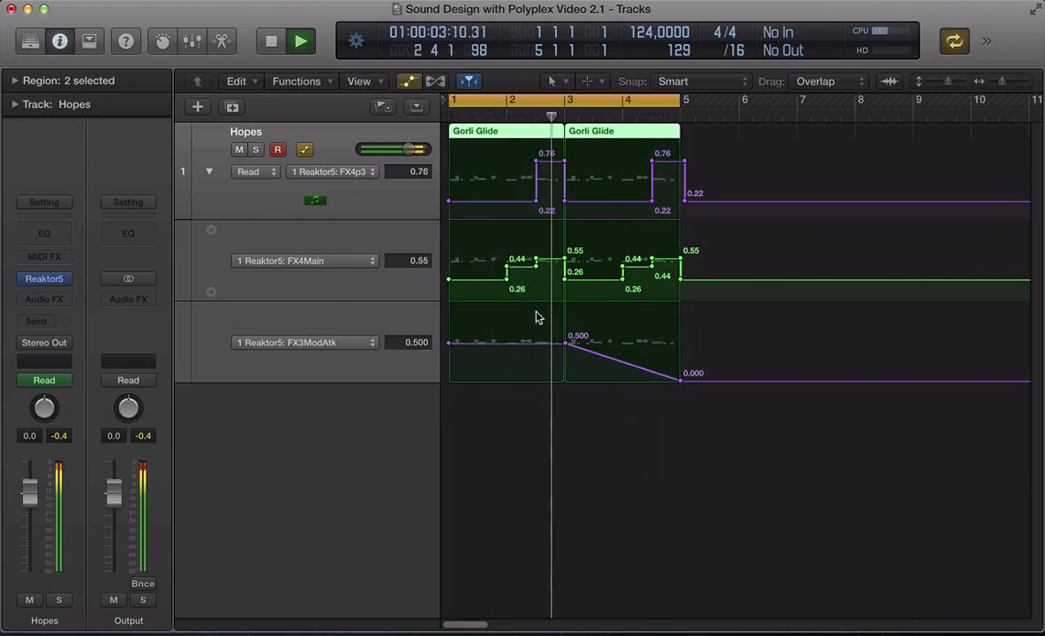
# Step: Stop playback, open the Hopes track's Polyplex instrument and audition sounds 2 to 5
pyautogui.press('space')
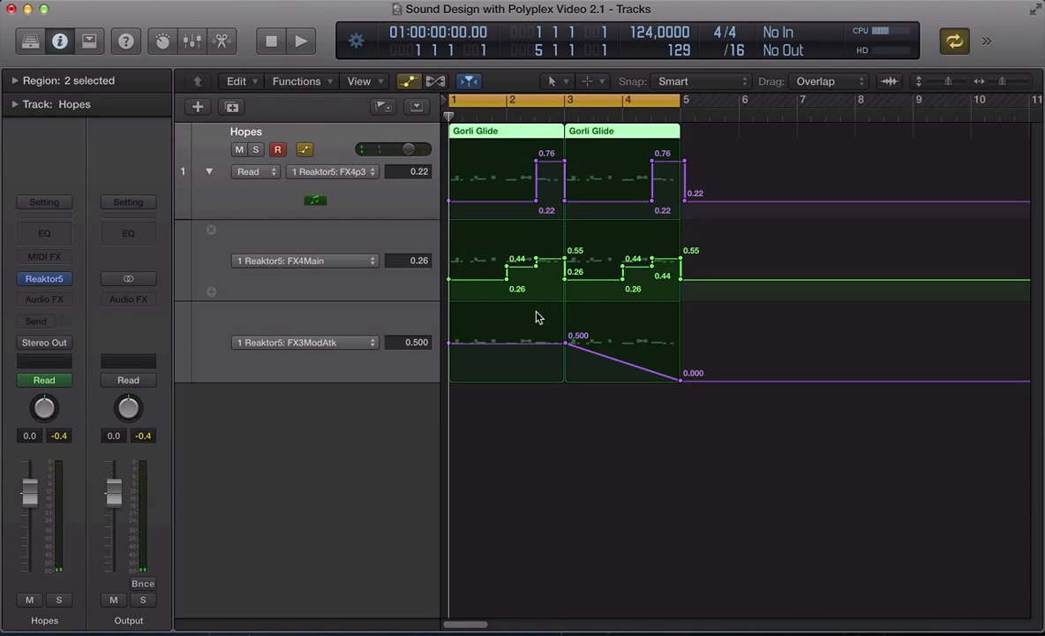
pyautogui.press('v')
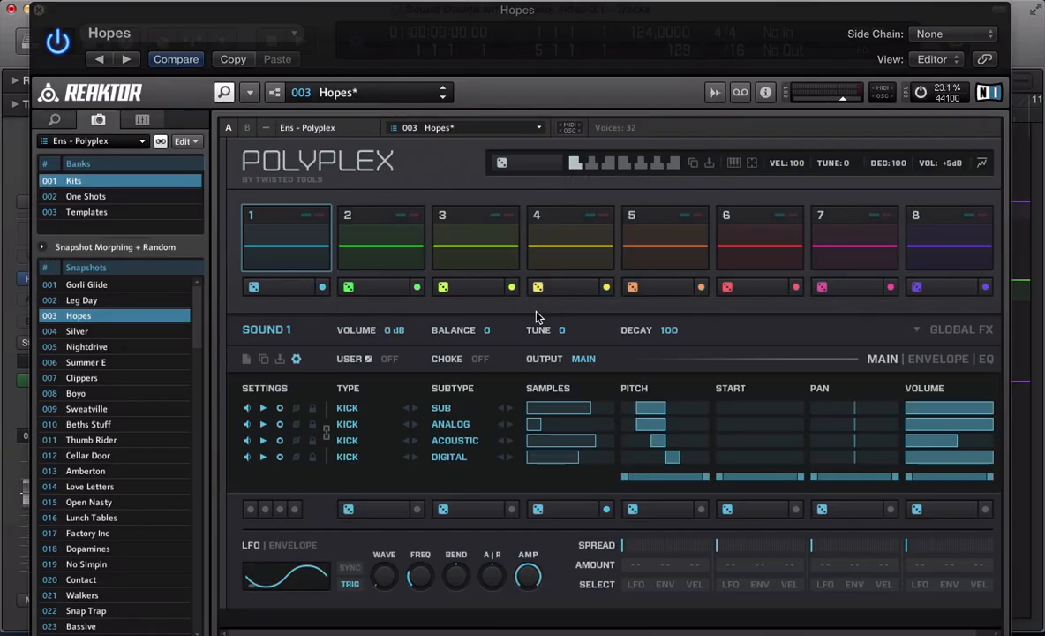
pyautogui.click(390, 256)
pyautogui.click(450, 232)
pyautogui.click(543, 234)
pyautogui.click(639, 247)
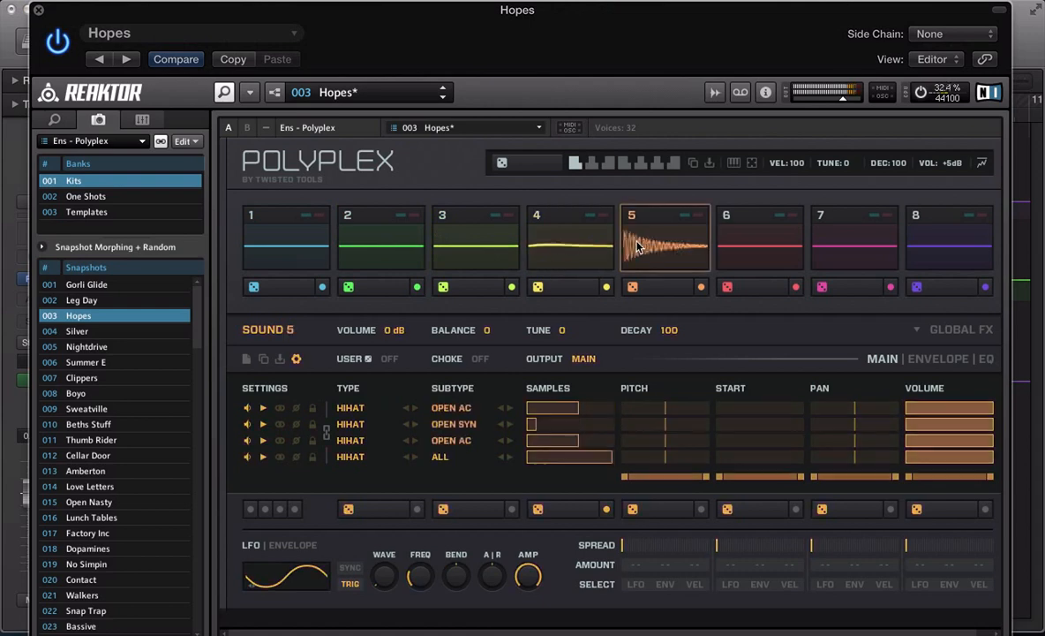
# Step: Examine Sound 5's global FX settings alongside the track's effect automation, and return to its main sound parameters
pyautogui.click(961, 329)
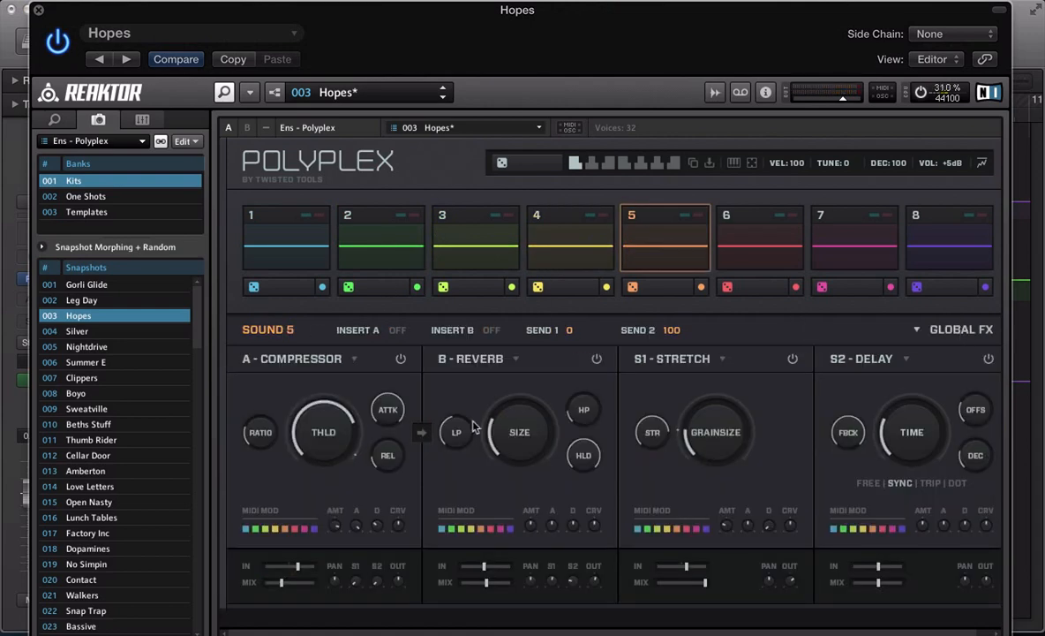
pyautogui.press('v')
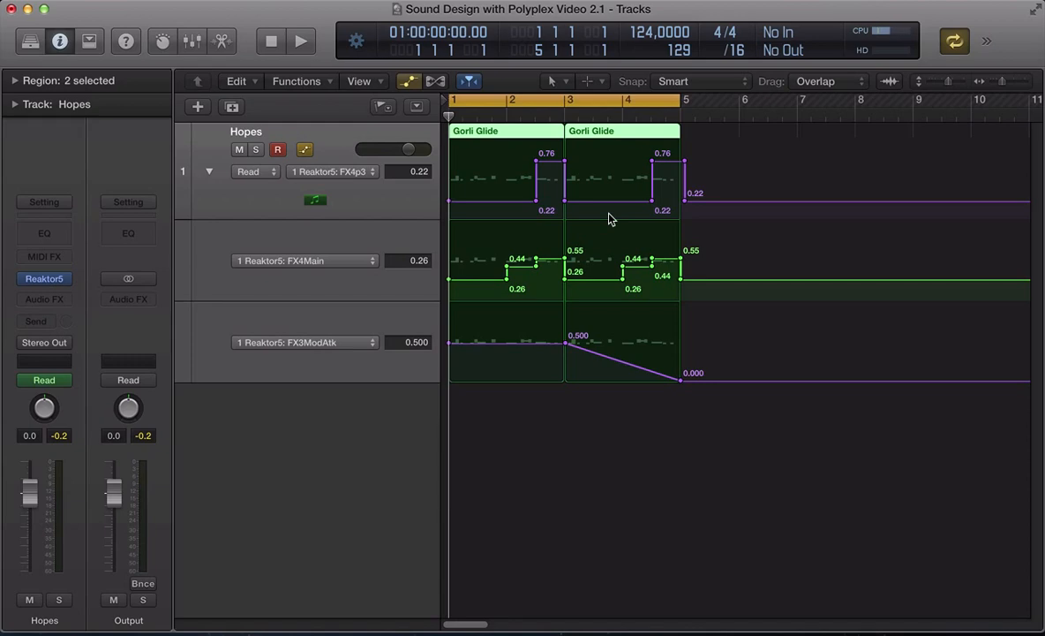
pyautogui.press('v')
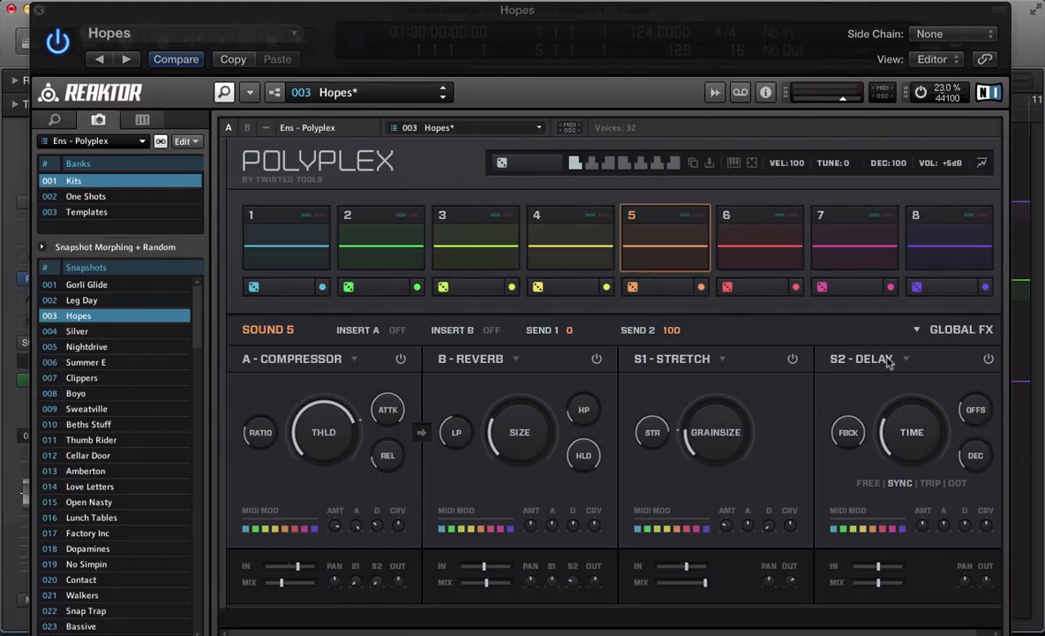
pyautogui.click(961, 332)
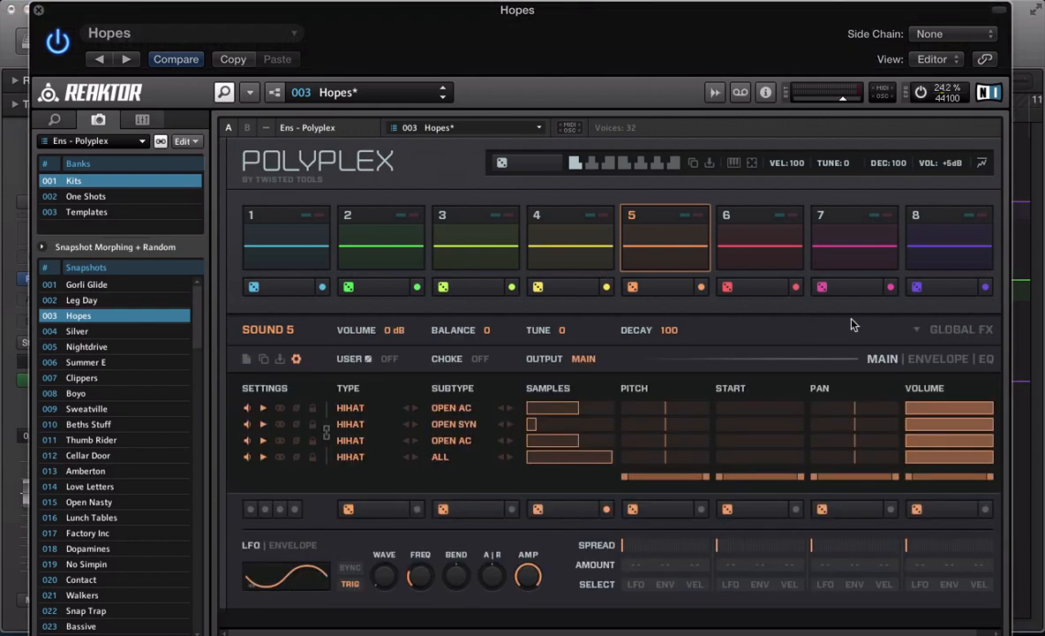
# Step: Check Sound 6's global FX sends and mute its second, third and fourth sample layers
pyautogui.click(746, 263)
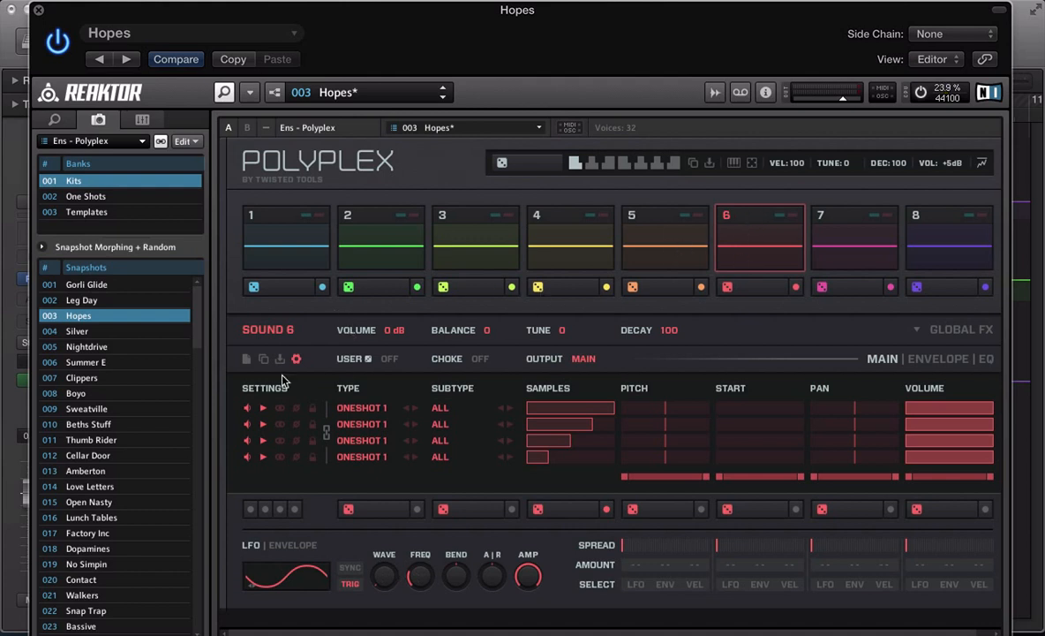
pyautogui.click(941, 329)
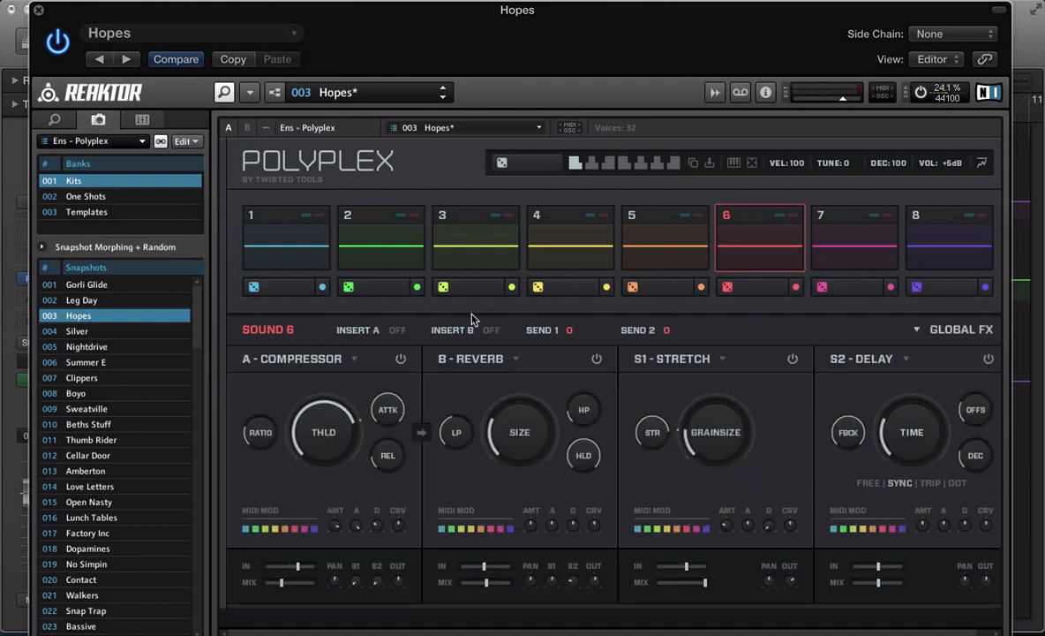
pyautogui.click(957, 335)
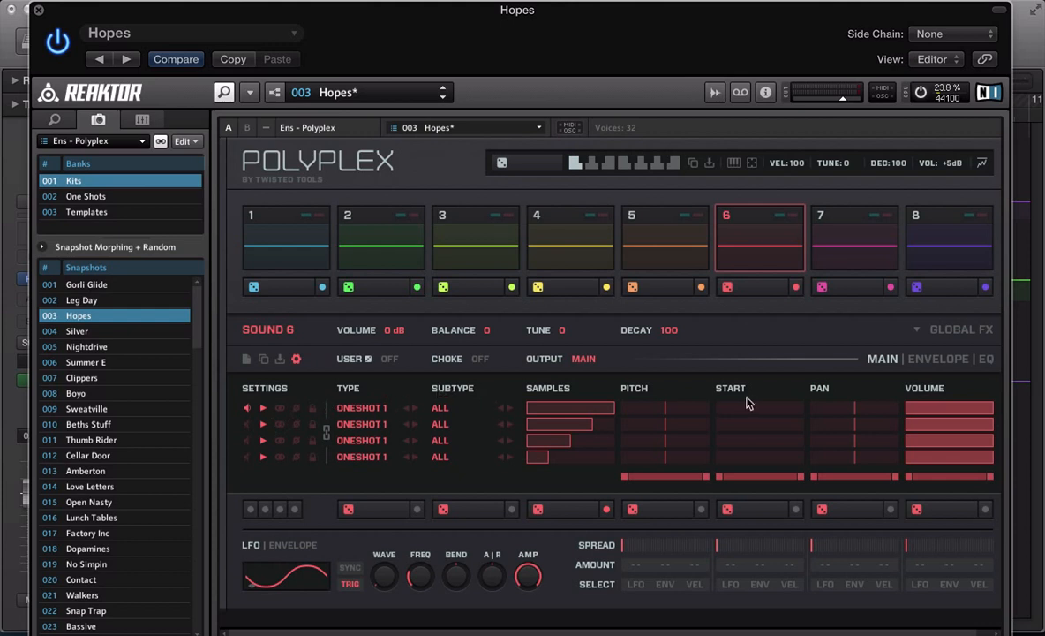
# Step: Set the first layer of Sound 6 to sample 17, auditioning the pad to judge the one-shot
pyautogui.click(739, 250)
pyautogui.moveTo(618, 408); pyautogui.dragTo(539, 410)
pyautogui.click(747, 248)
pyautogui.click(733, 231)
pyautogui.click(746, 240)
pyautogui.click(766, 236)
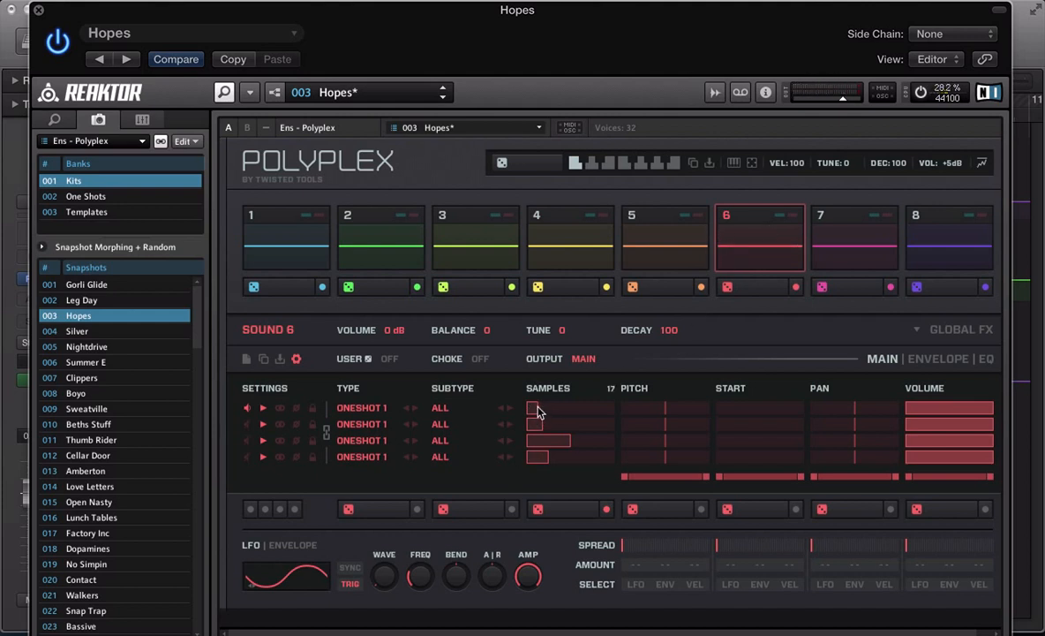
pyautogui.click(736, 237)
pyautogui.click(739, 251)
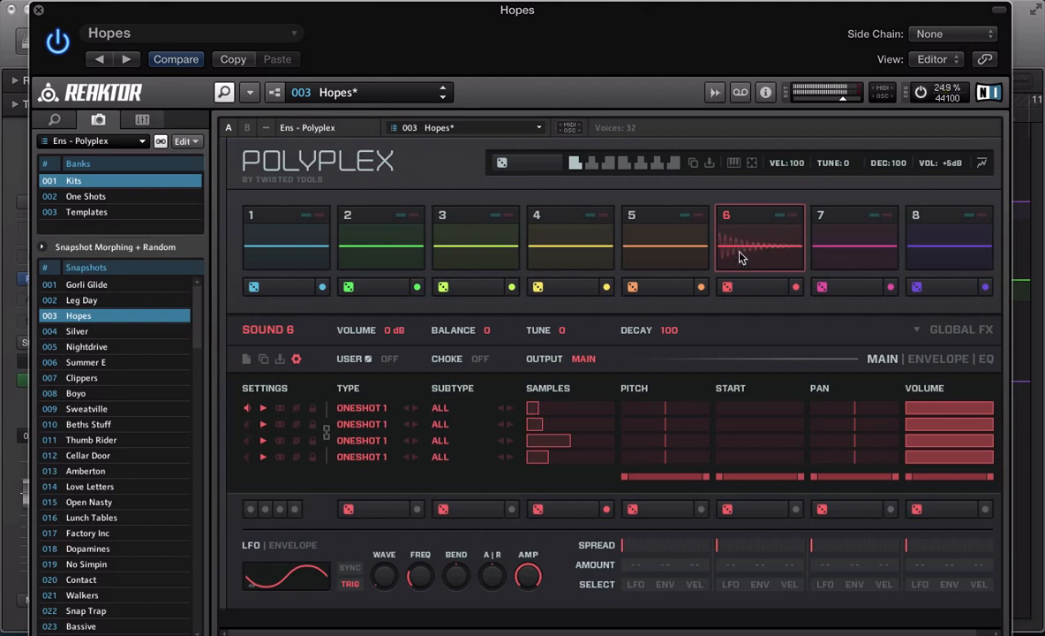
pyautogui.click(731, 263)
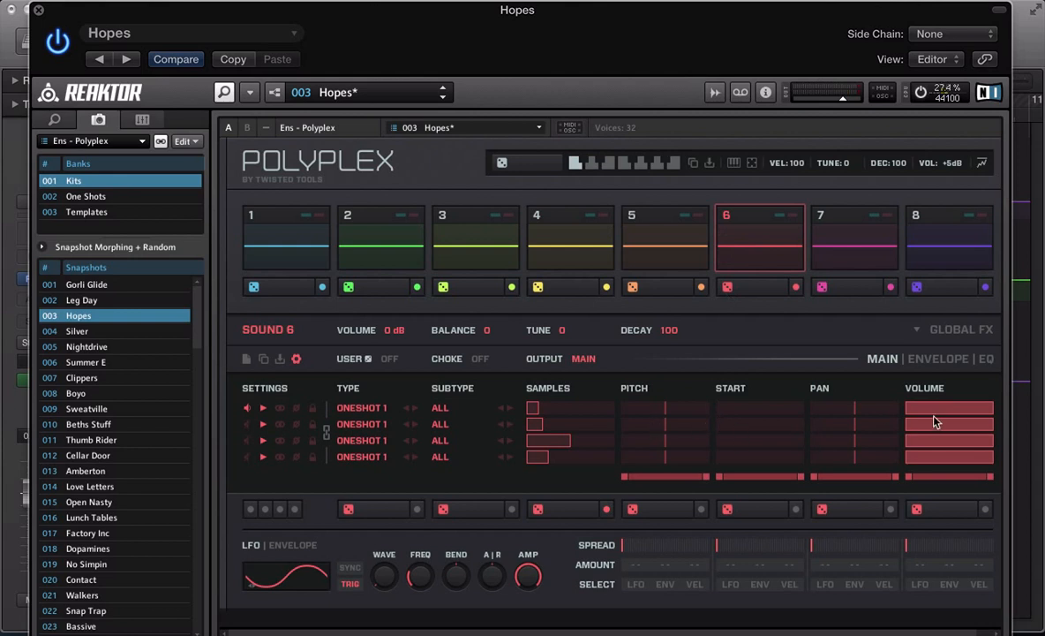
pyautogui.click(785, 243)
pyautogui.click(785, 245)
pyautogui.click(728, 247)
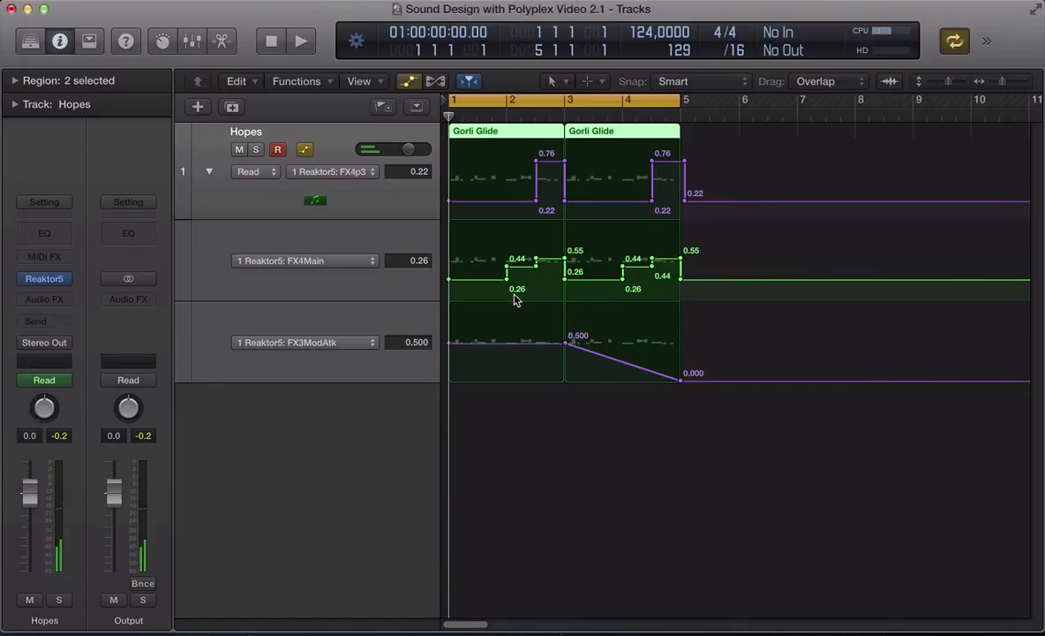
# Step: Open the Gorli Glide regions in the Piano Roll and add an A3 note on beat 2 of bars 1, 2 and 3
pyautogui.doubleClick(482, 149)
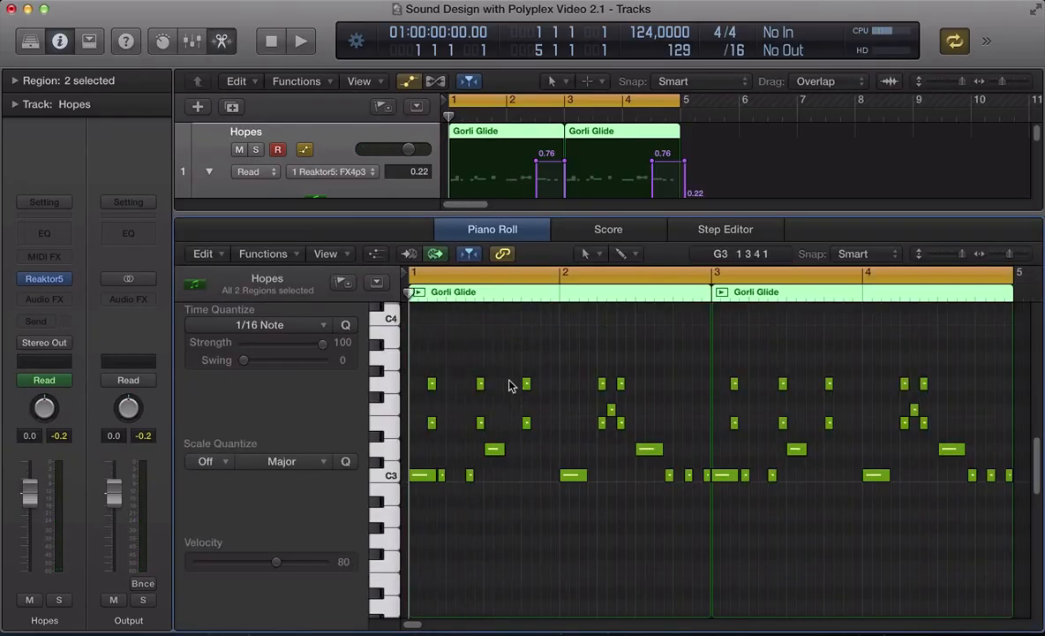
pyautogui.press('space')
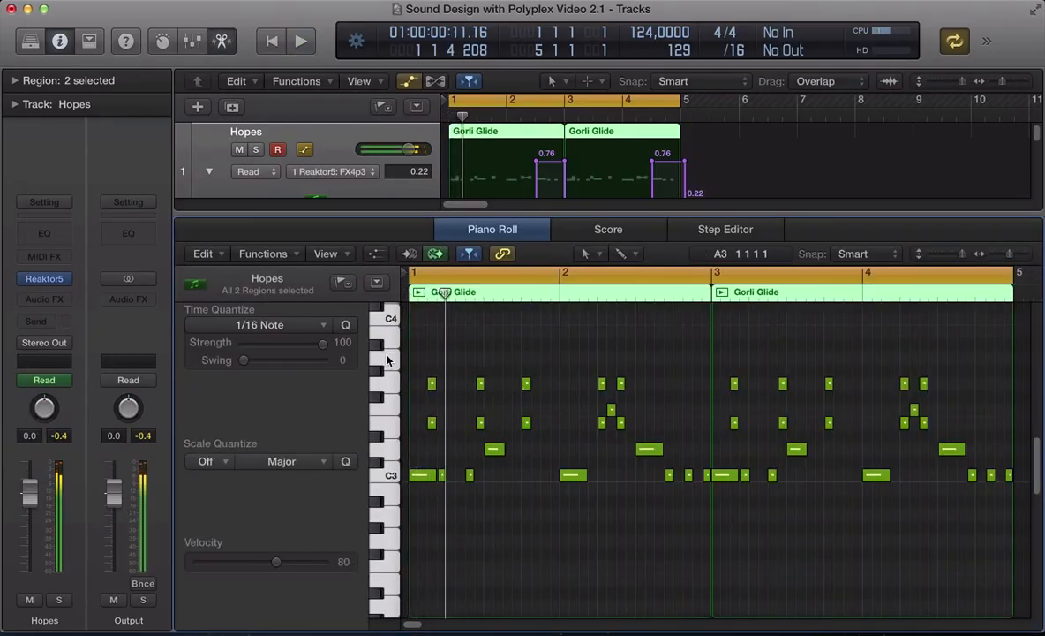
pyautogui.keyDown('super'); pyautogui.click(450, 357); pyautogui.keyUp('super')
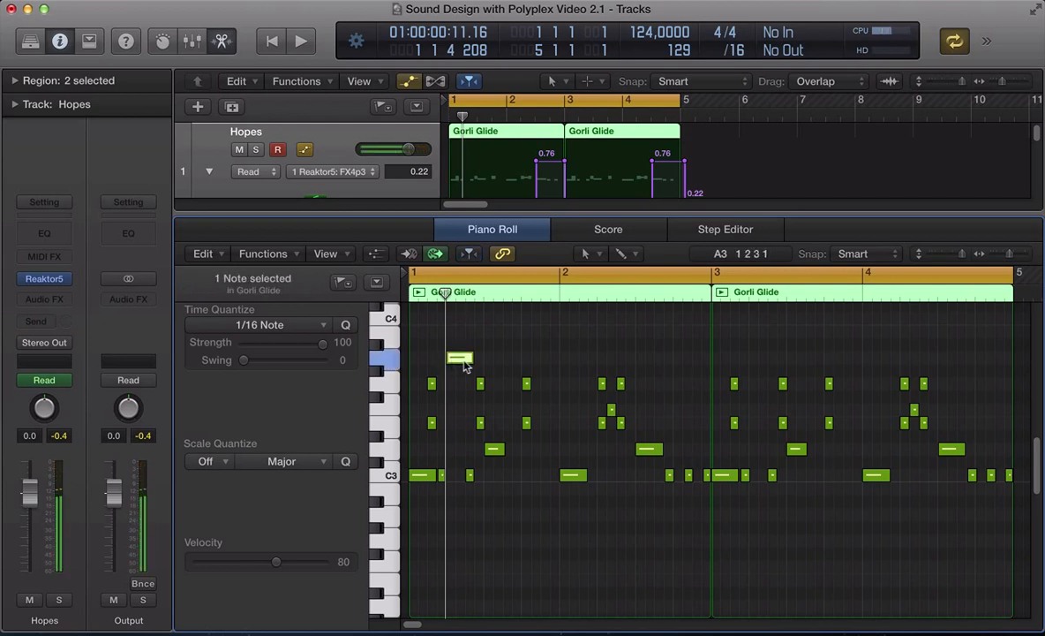
pyautogui.press('space')
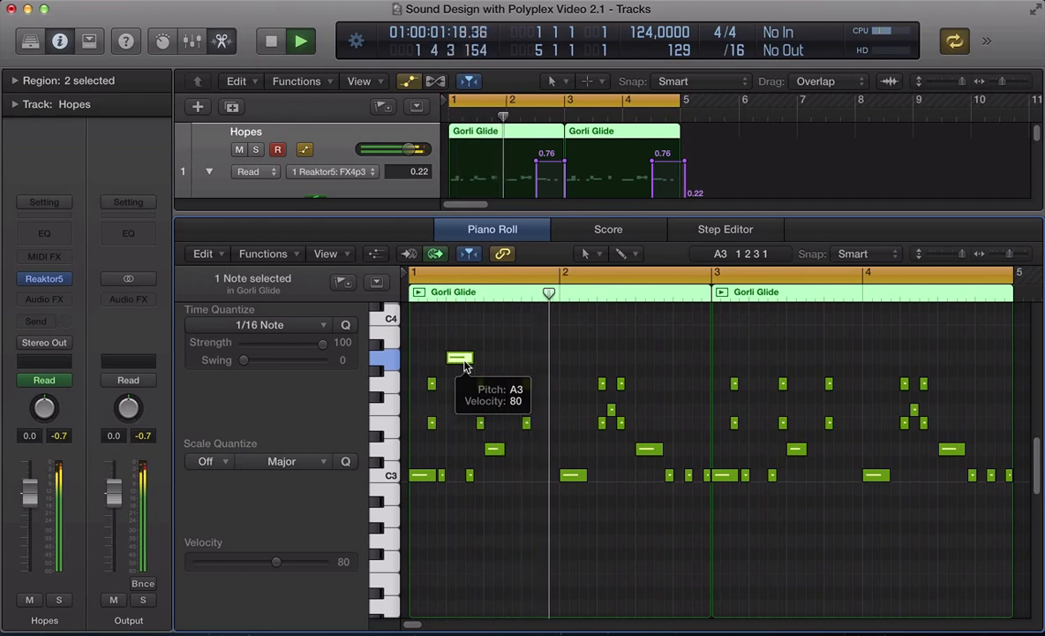
pyautogui.click(601, 358)
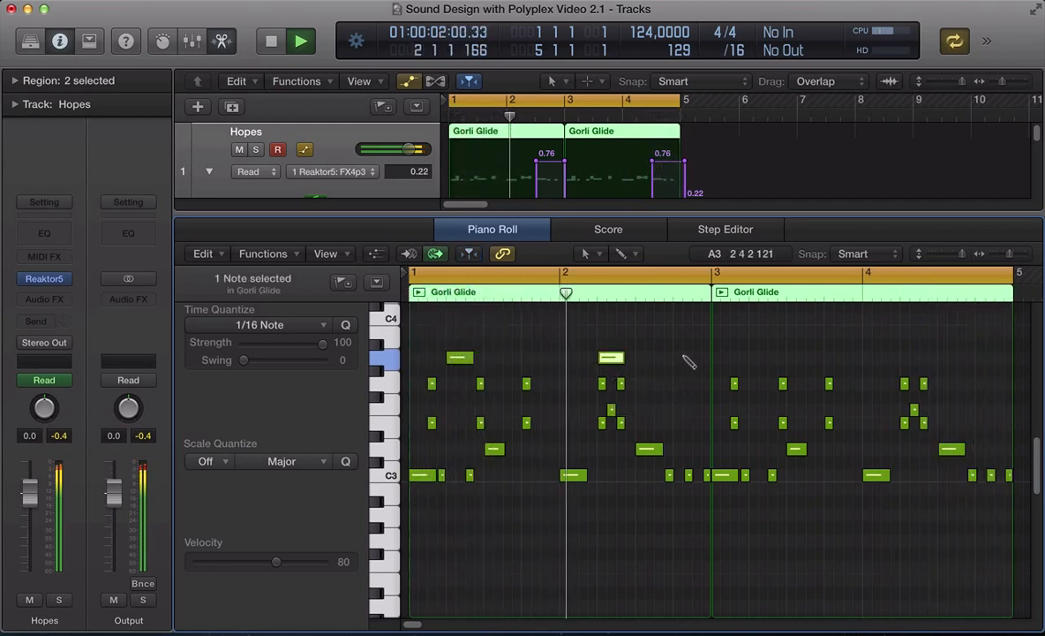
pyautogui.click(751, 359)
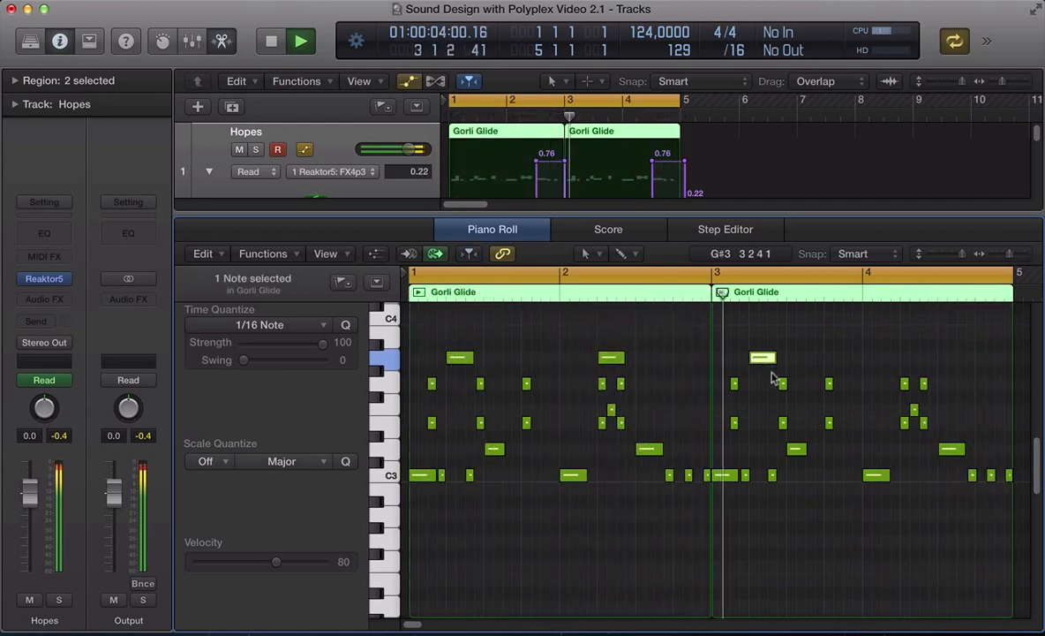
# Step: Add three short A3 notes in bar 4 at positions 4 2 1, 4 2 2 and 4 2 4
pyautogui.click(903, 359)
pyautogui.moveTo(913, 364); pyautogui.dragTo(911, 363)
pyautogui.click(923, 357)
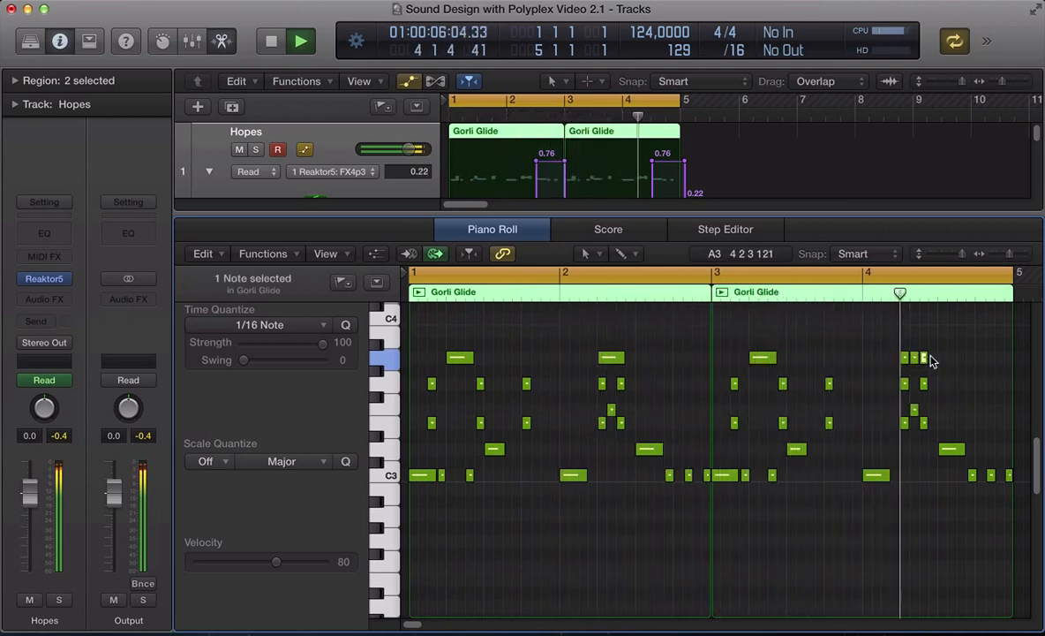
pyautogui.moveTo(925, 358); pyautogui.dragTo(933, 358)
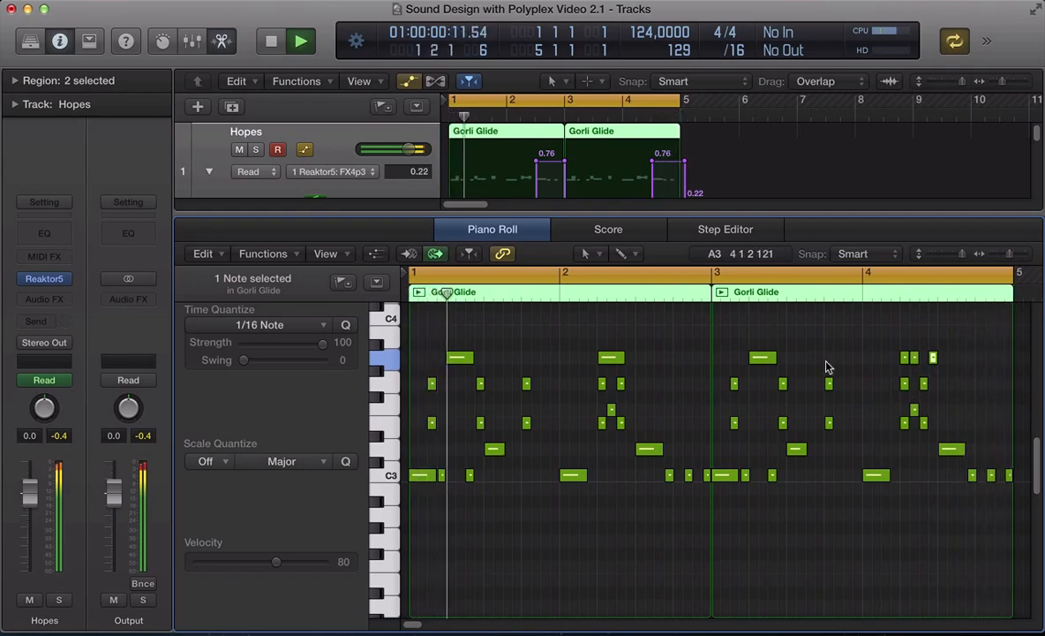
# Step: Set Sound 6's volume to +4 dB in Polyplex and bring up its modulation envelope beside the Main parameters
pyautogui.press('v')
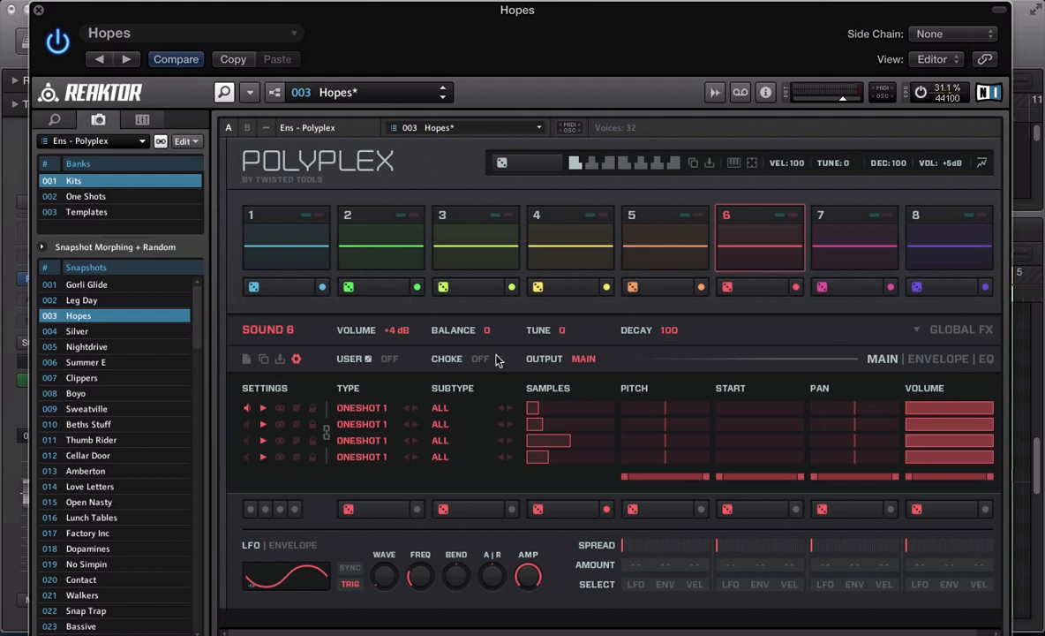
pyautogui.click(938, 358)
pyautogui.click(985, 360)
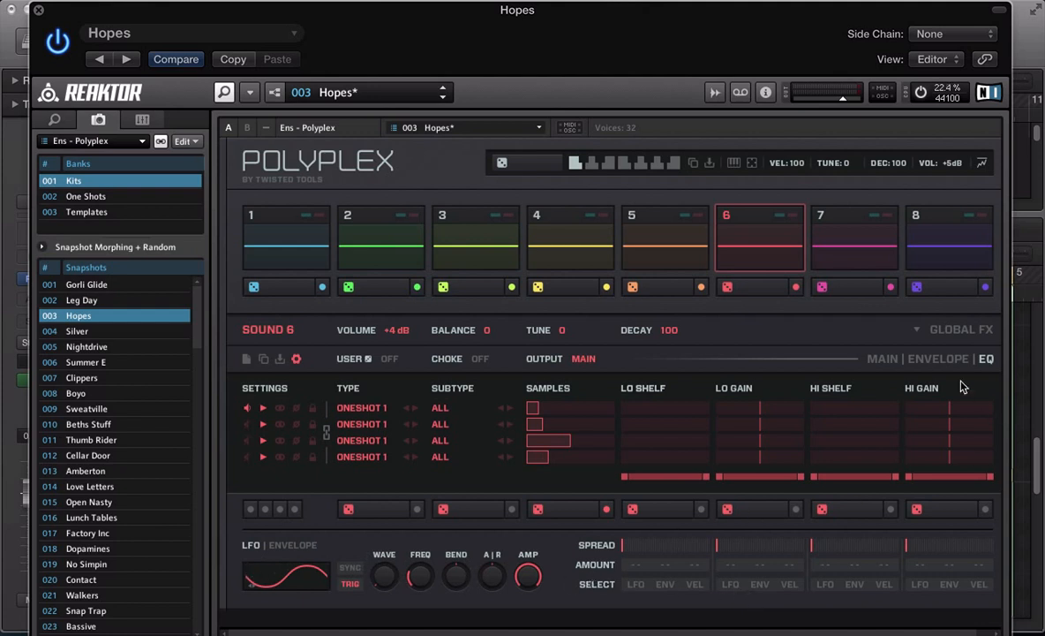
pyautogui.click(289, 544)
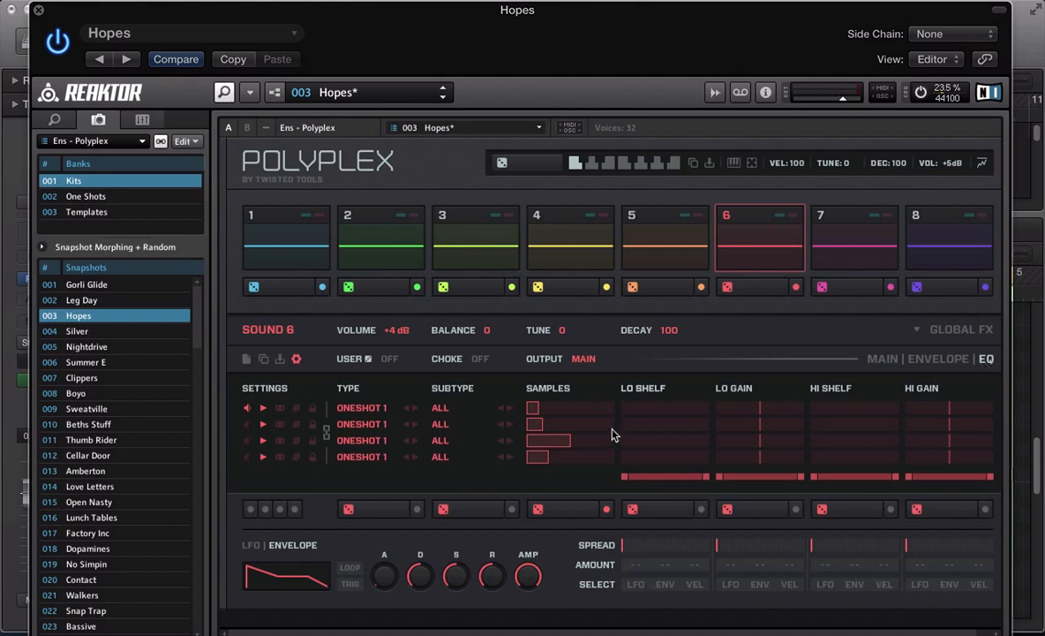
pyautogui.click(912, 359)
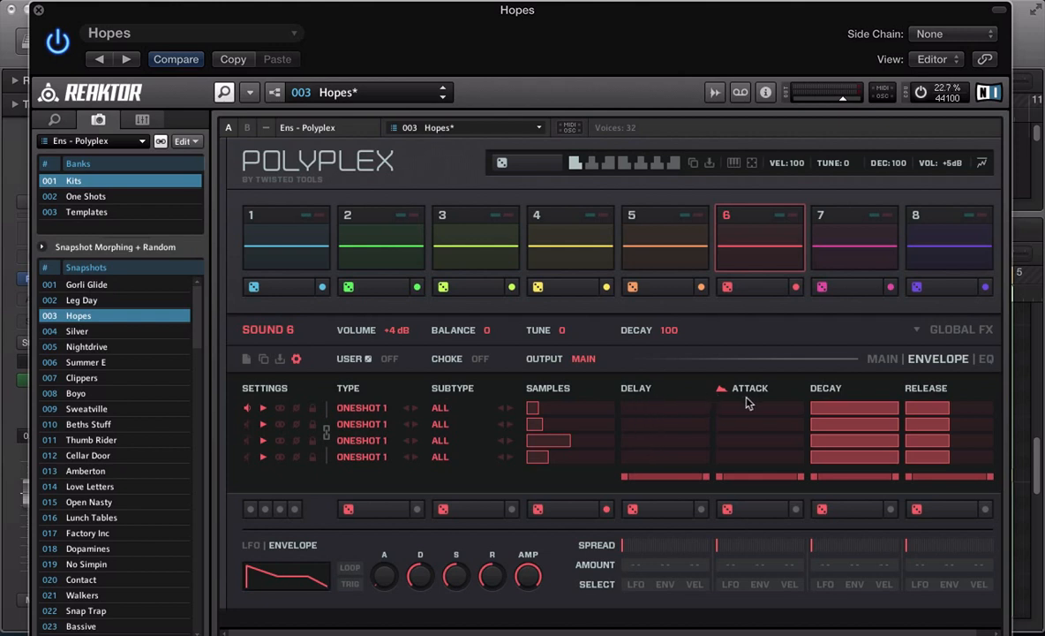
pyautogui.click(882, 359)
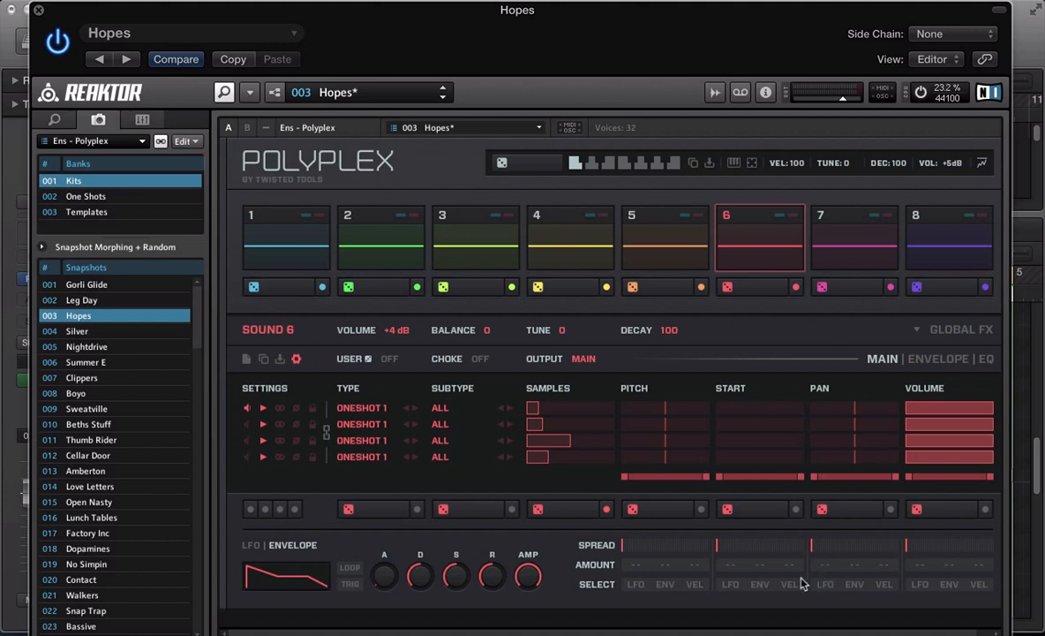
# Step: Try envelope and LFO modulation on Sound 6's pitch, adjusting the modulation amount
pyautogui.click(663, 586)
pyautogui.click(664, 585)
pyautogui.click(645, 587)
pyautogui.moveTo(667, 563); pyautogui.dragTo(629, 439)
# Step: Modulate Sound 6's EQ high gain with the triggered envelope at an amount of 39 and audition the sound
pyautogui.click(985, 359)
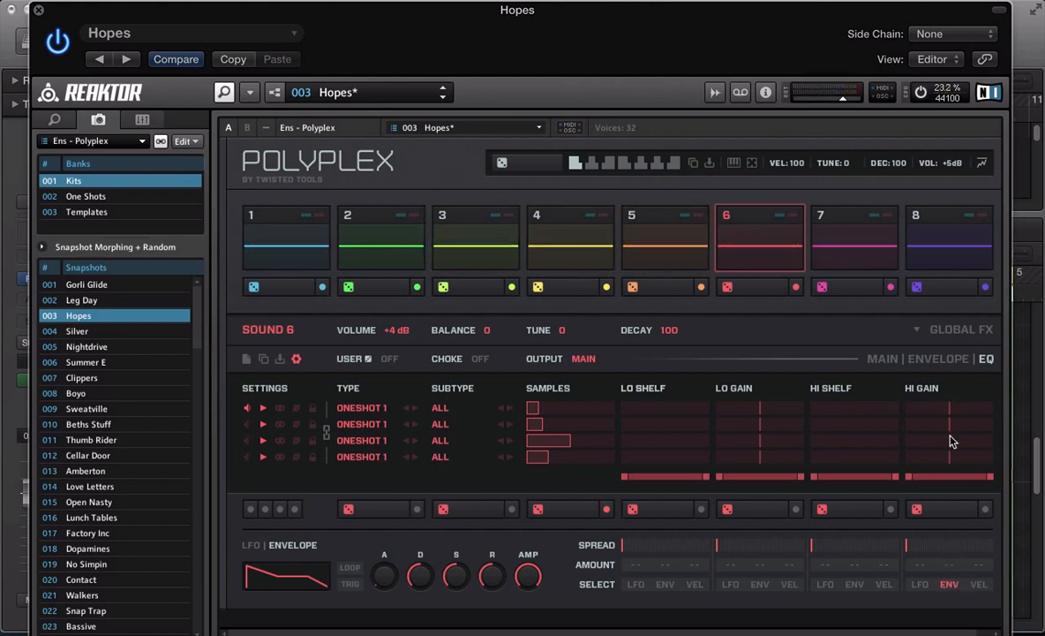
pyautogui.moveTo(953, 581); pyautogui.dragTo(969, 529)
pyautogui.press('space')
pyautogui.click(738, 241)
# Step: Shape Sound 6's modulation envelope with minimal attack, zero sustain, a short decay and a short release
pyautogui.moveTo(393, 582); pyautogui.dragTo(394, 576)
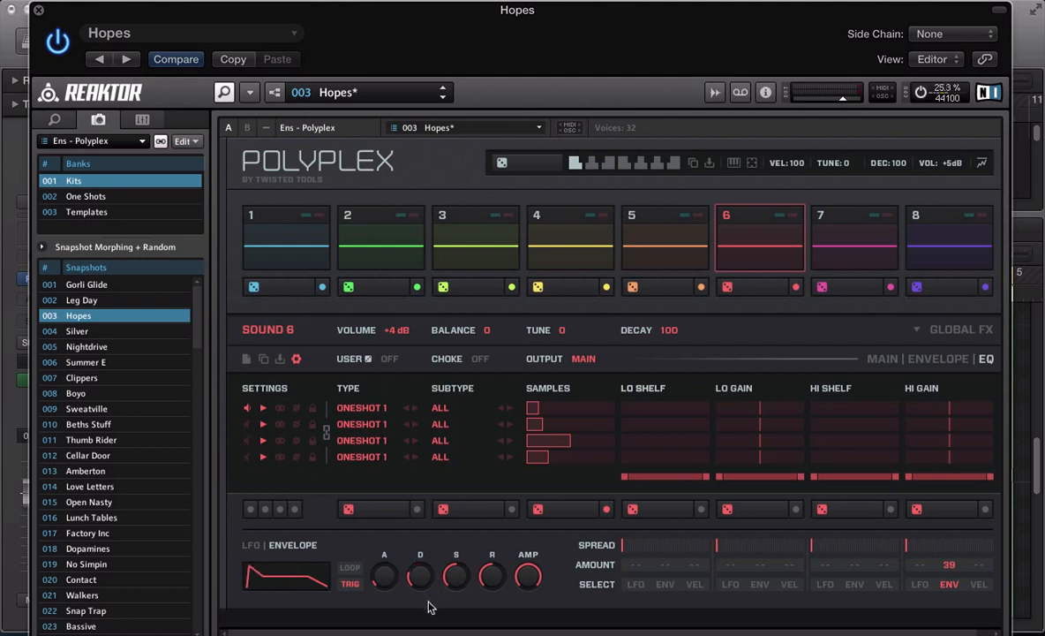
pyautogui.moveTo(455, 578); pyautogui.dragTo(489, 590)
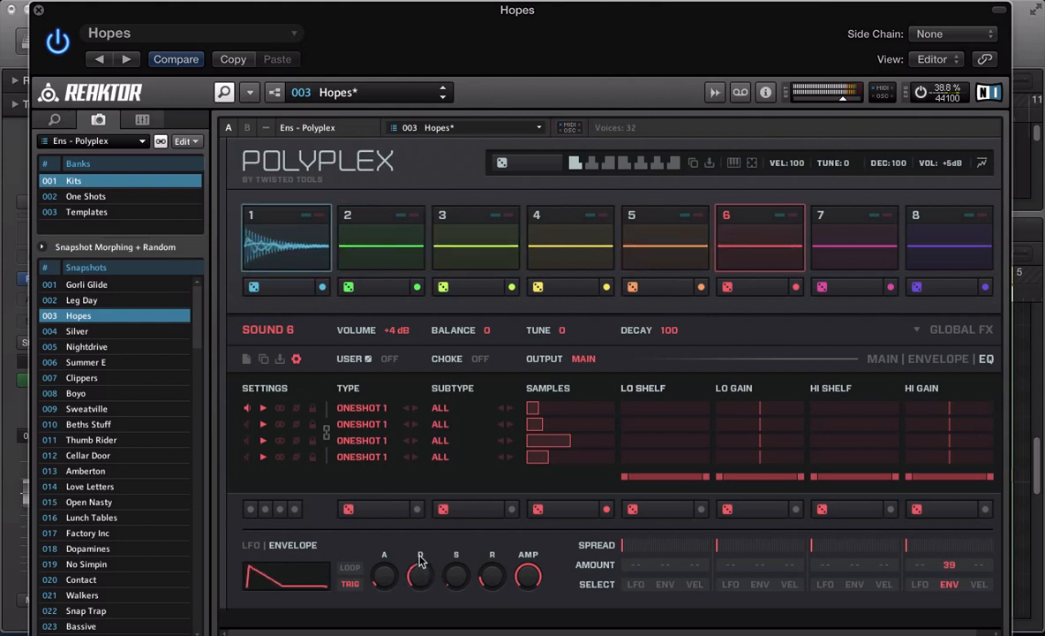
pyautogui.moveTo(419, 556); pyautogui.dragTo(379, 581)
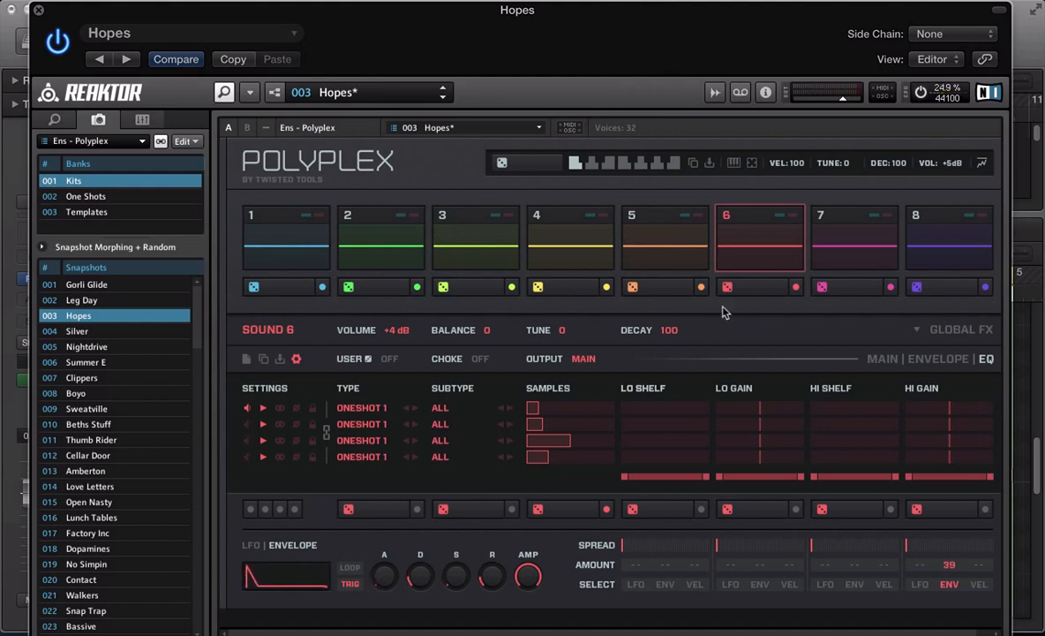
# Step: Compare short and long decay settings on Sound 6's modulation envelope by ear and leave the decay long
pyautogui.click(761, 240)
pyautogui.moveTo(422, 587); pyautogui.dragTo(422, 563)
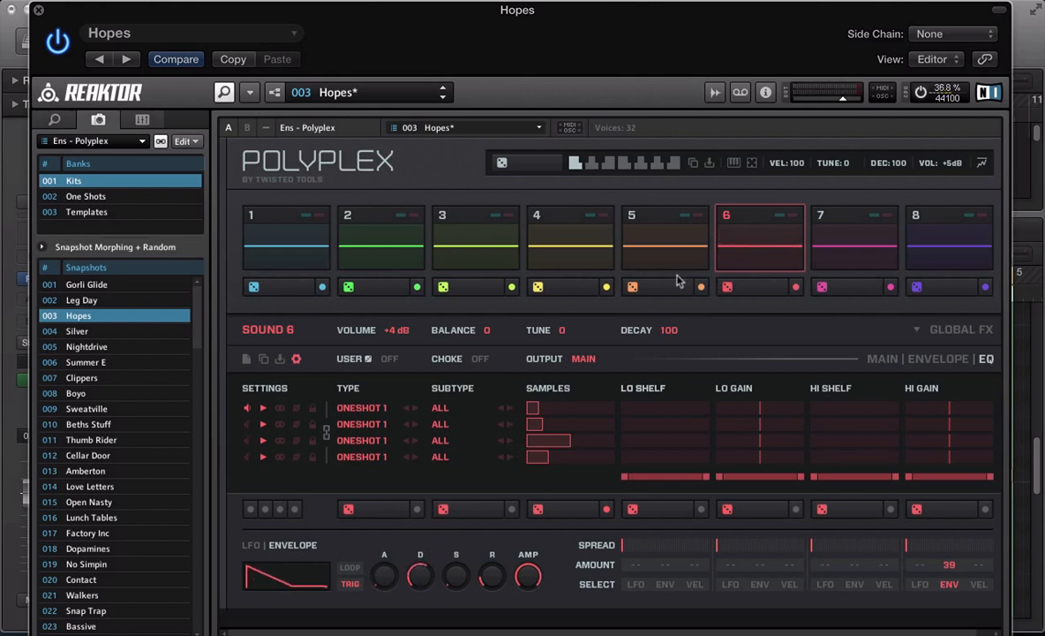
pyautogui.click(749, 246)
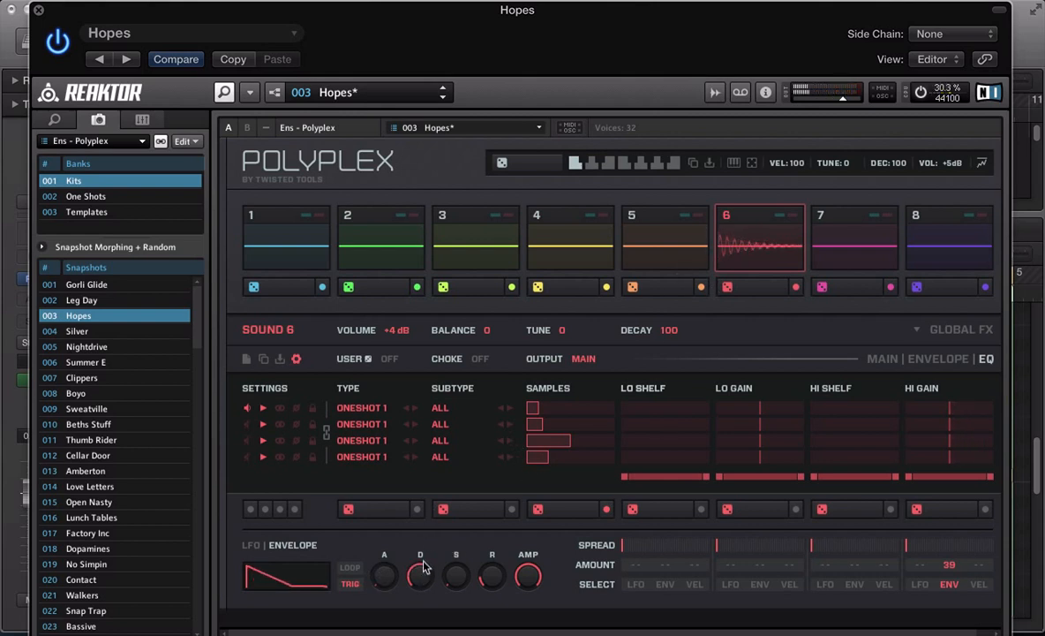
pyautogui.moveTo(424, 565); pyautogui.dragTo(422, 590)
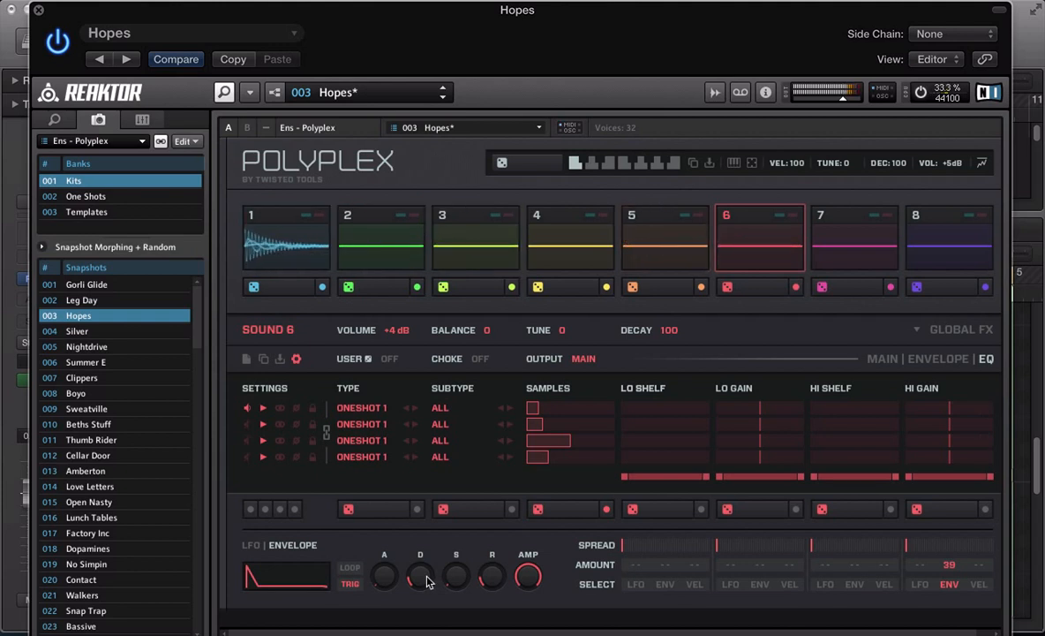
pyautogui.moveTo(428, 581); pyautogui.dragTo(421, 549)
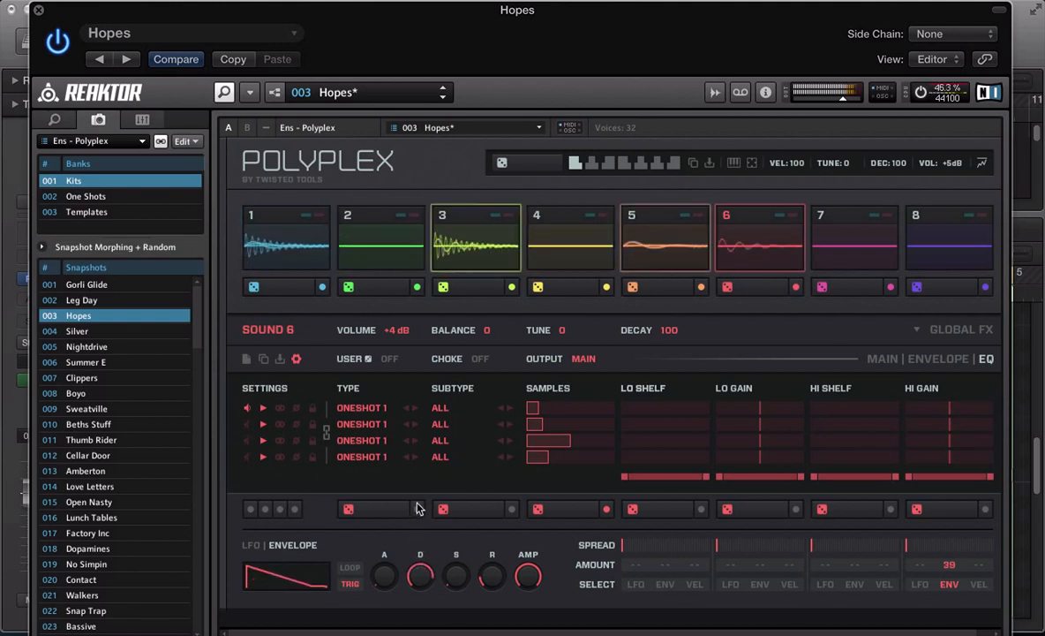
# Step: Shorten Sound 6's modulation envelope decay and route the sound to the global delay by raising Send 2, auditioning the result
pyautogui.moveTo(421, 563); pyautogui.dragTo(424, 575)
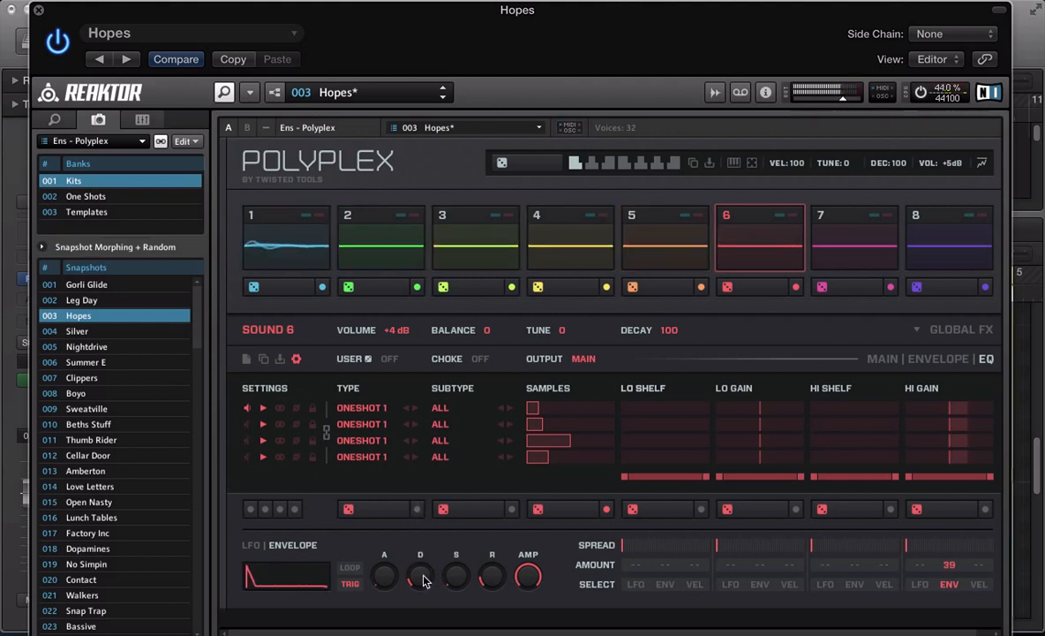
pyautogui.click(968, 331)
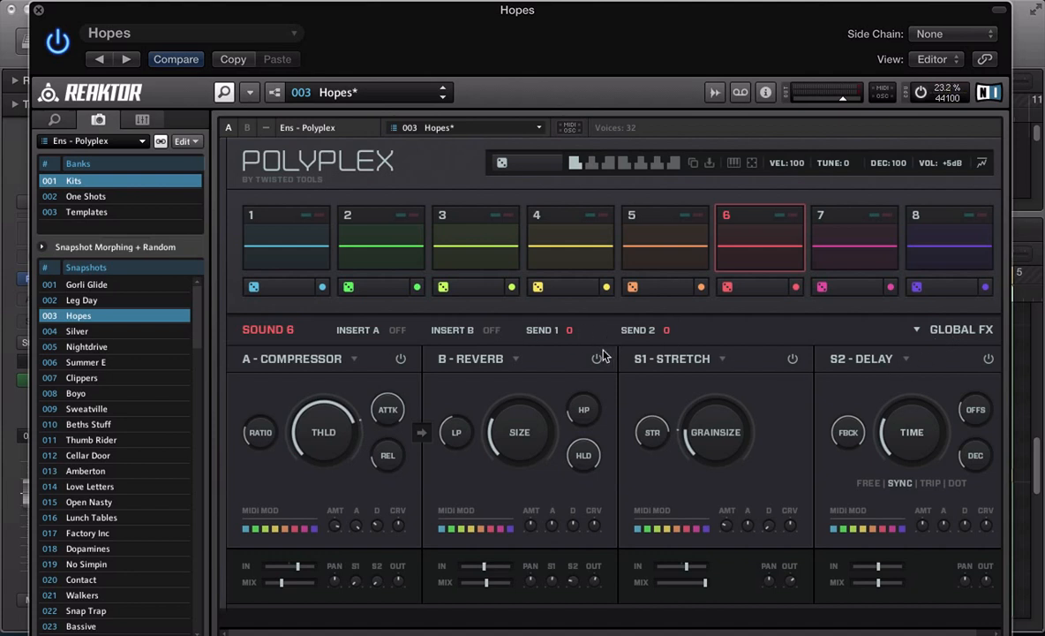
pyautogui.click(778, 265)
pyautogui.click(874, 245)
pyautogui.click(731, 251)
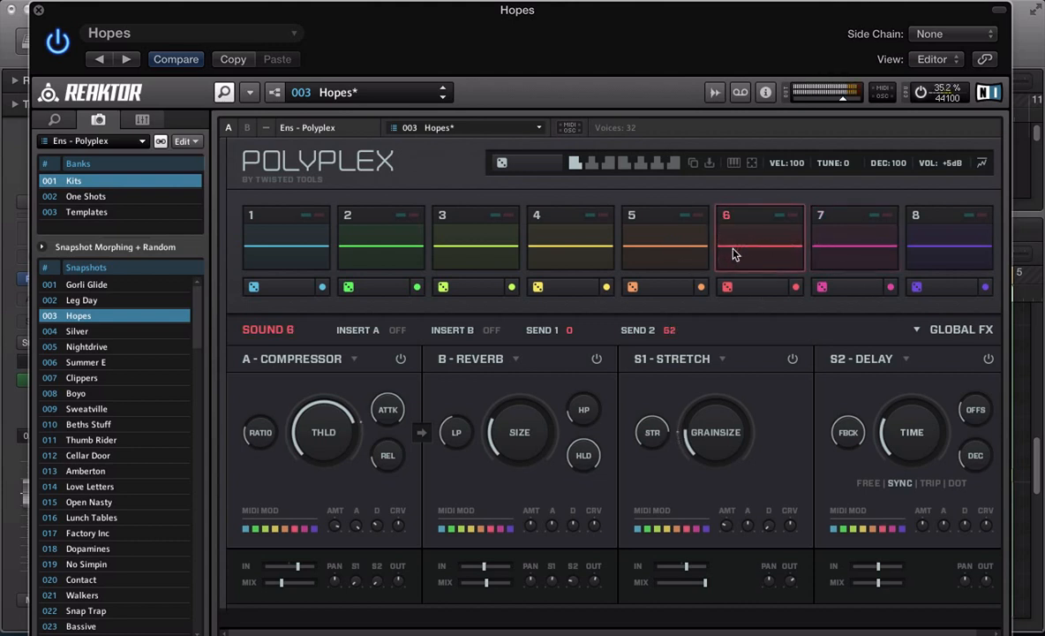
pyautogui.click(732, 254)
pyautogui.click(732, 254)
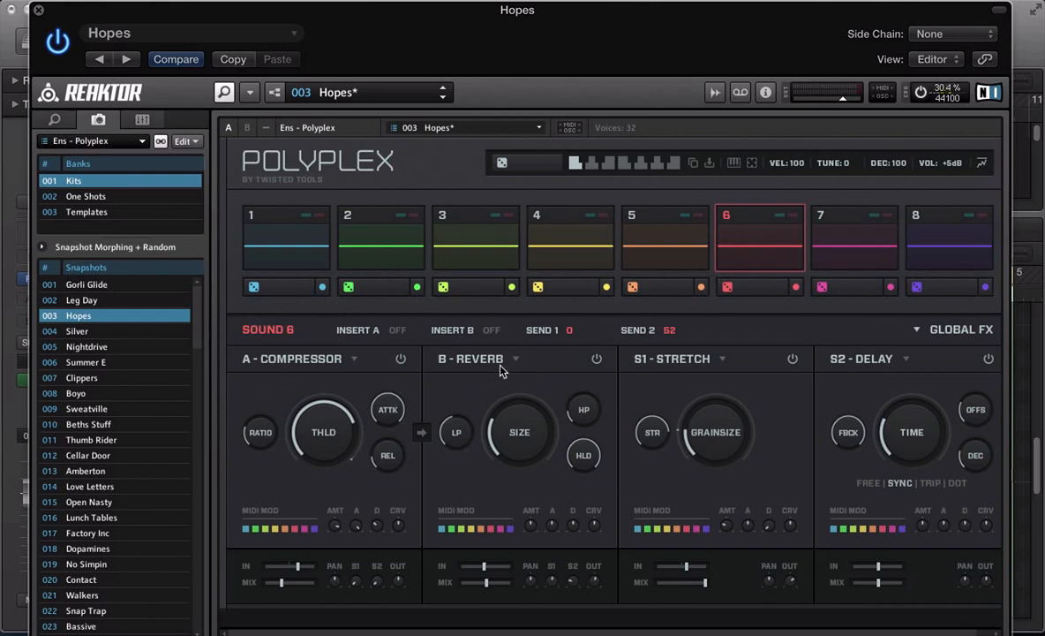
pyautogui.click(774, 243)
pyautogui.click(773, 261)
# Step: Play back the pattern to hear Sound 6 with its delay send in context and close the piano roll
pyautogui.press('v')
pyautogui.press('space')
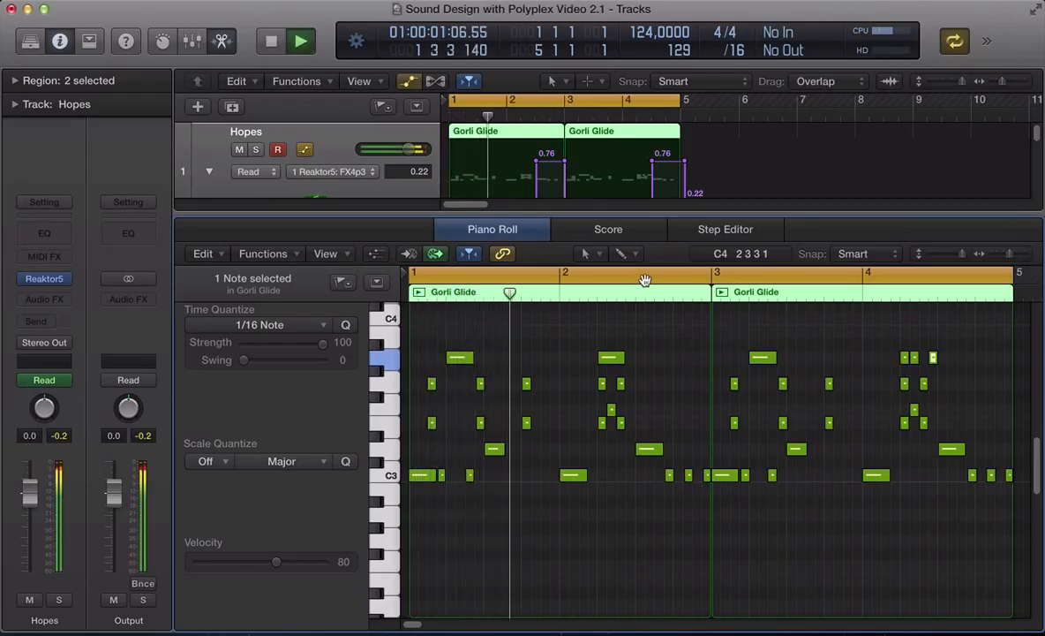
pyautogui.press('v')
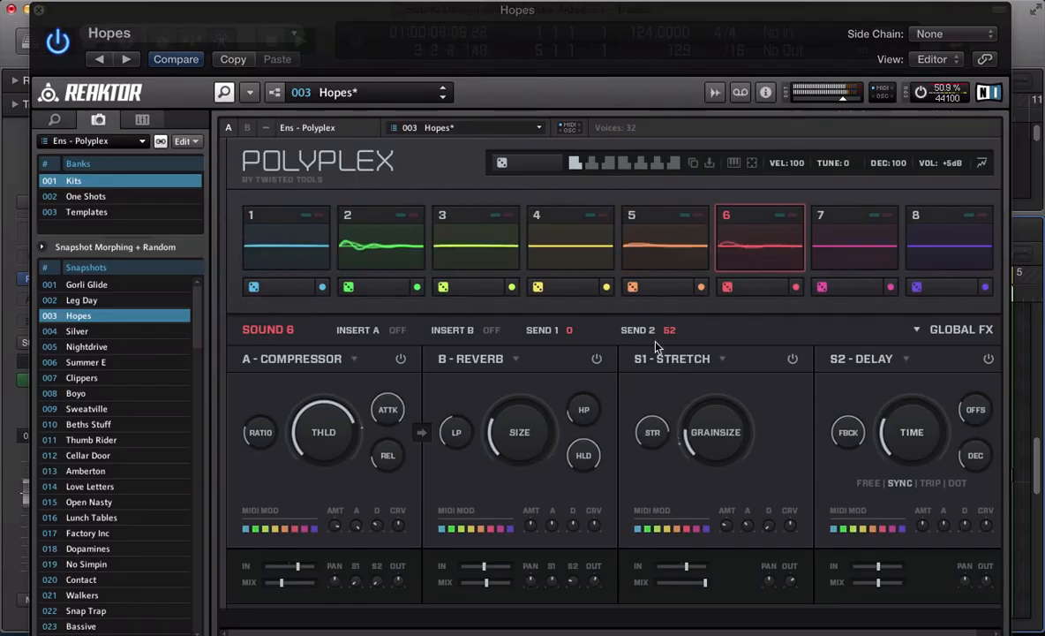
pyautogui.press('v')
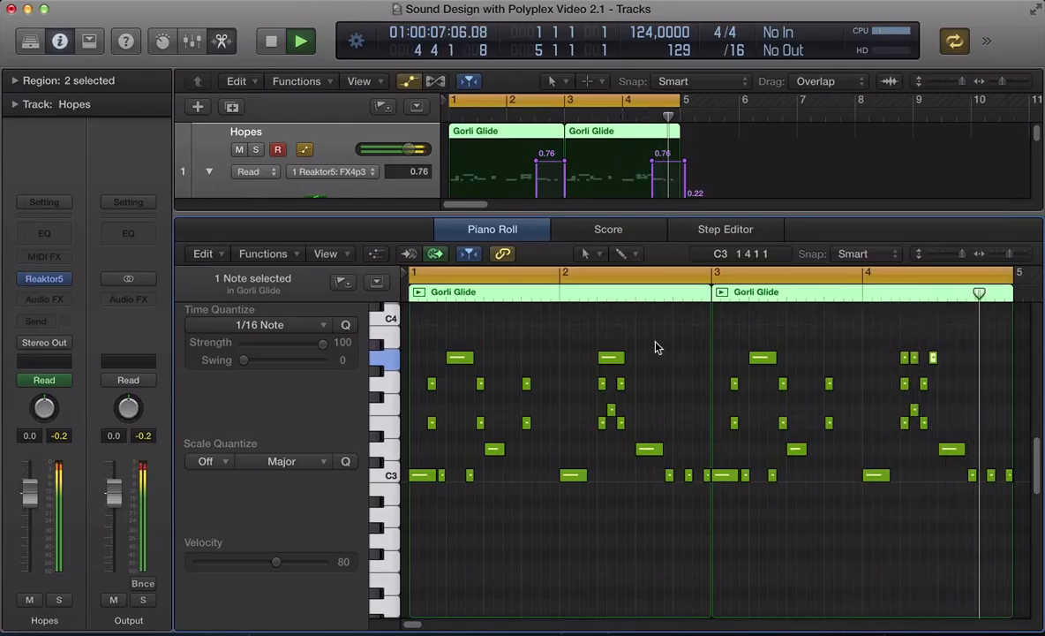
pyautogui.press('space')
pyautogui.press('e')
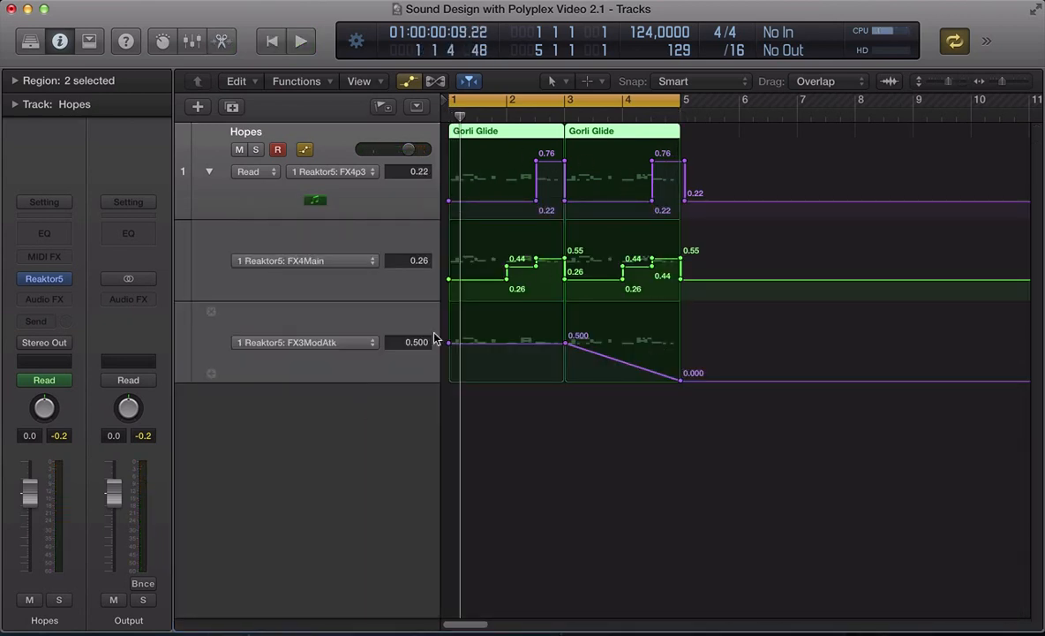
pyautogui.press('v')
pyautogui.press('space')
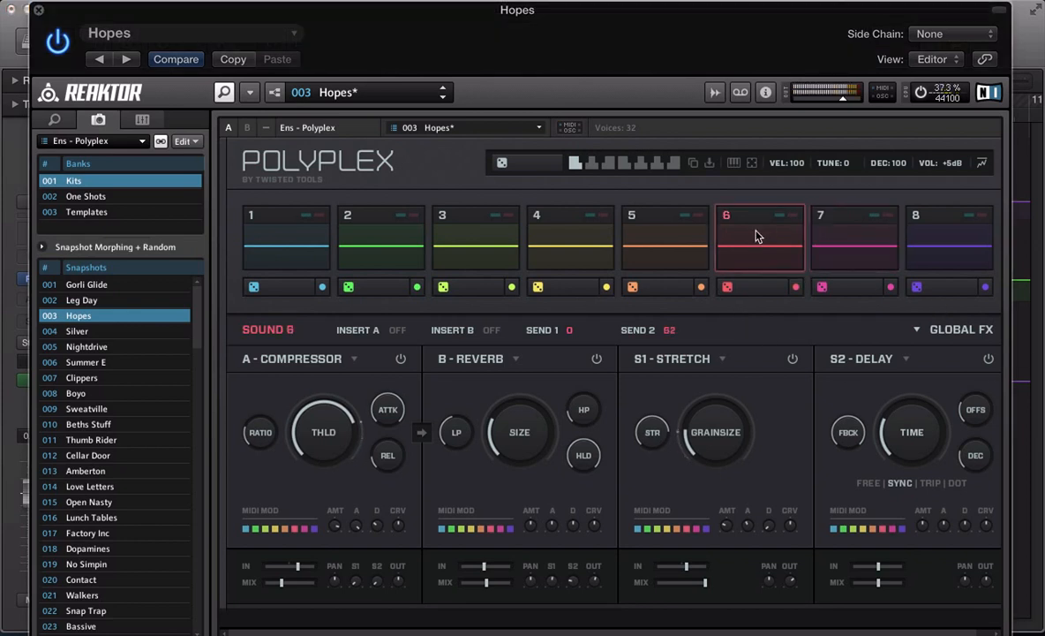
# Step: Select Sound 7 in the kit and solo its first sample layer in the sound settings
pyautogui.click(977, 330)
pyautogui.click(817, 256)
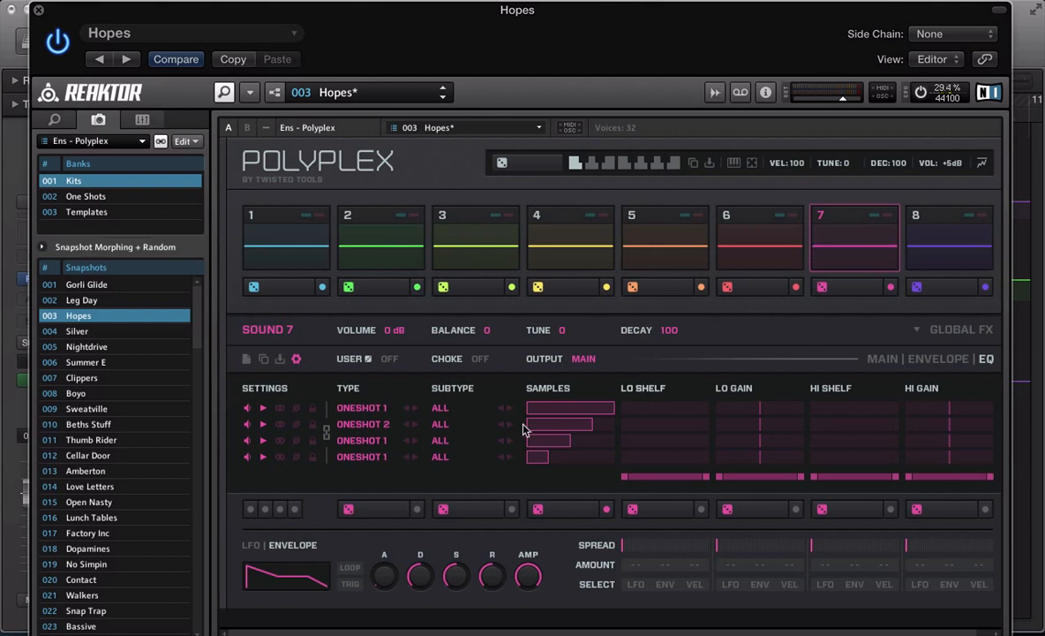
pyautogui.click(987, 332)
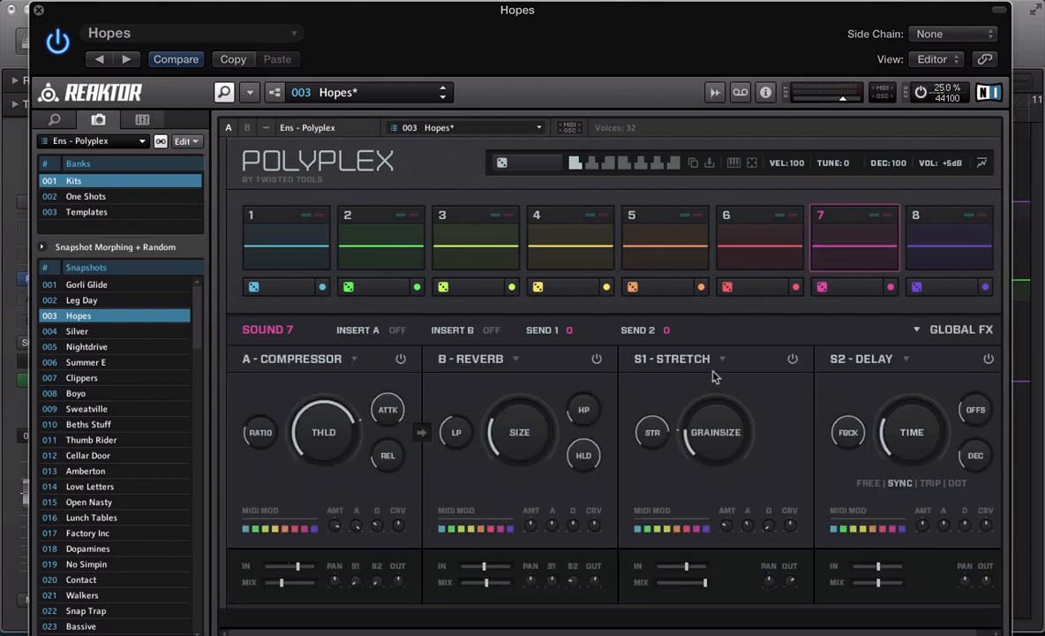
pyautogui.click(921, 331)
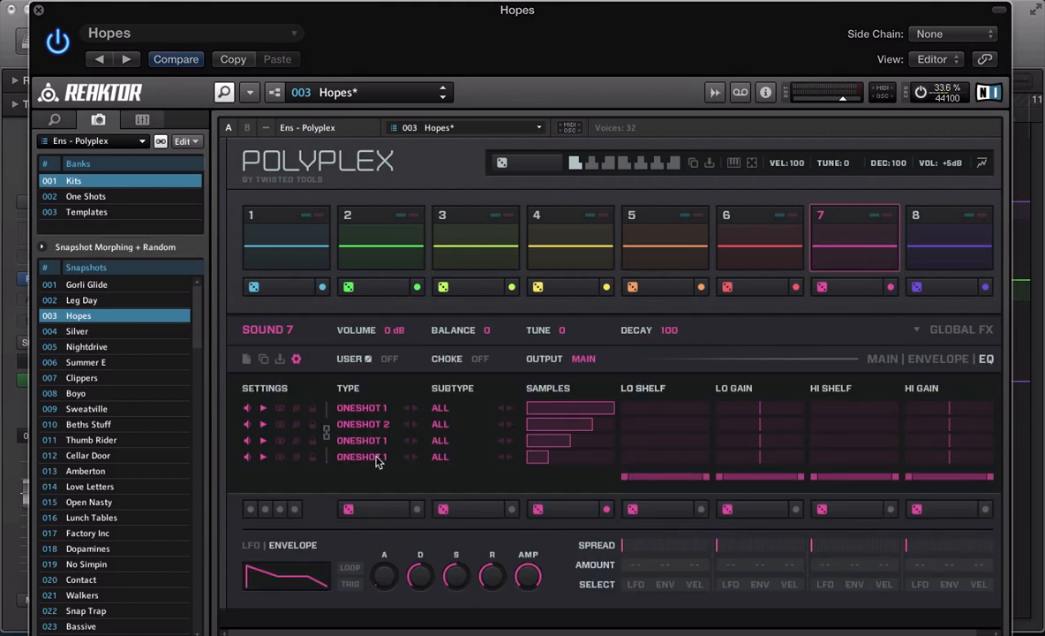
pyautogui.click(246, 409)
# Step: Set the type of Sound 7's first layer to Oneshot 2 and its subtype to Tonal Syn
pyautogui.click(362, 413)
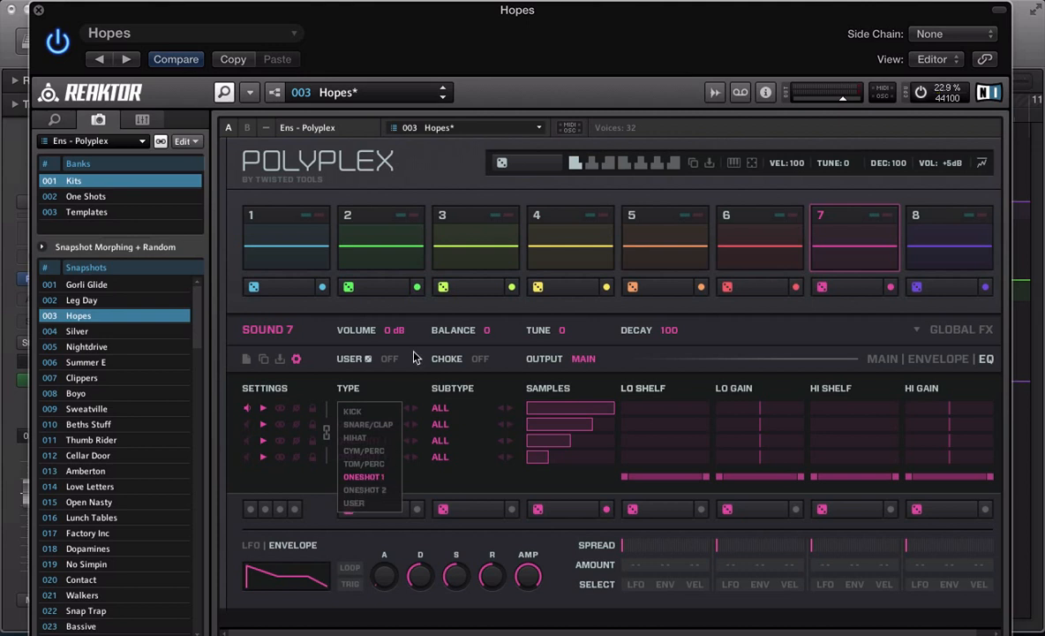
pyautogui.click(369, 476)
pyautogui.click(362, 413)
pyautogui.click(358, 408)
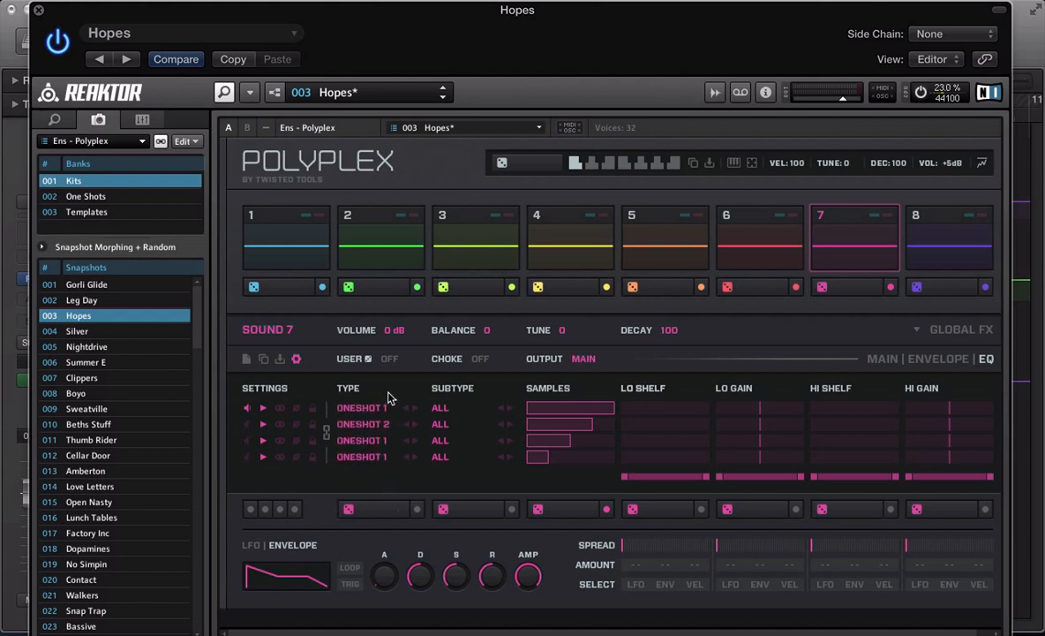
pyautogui.click(444, 413)
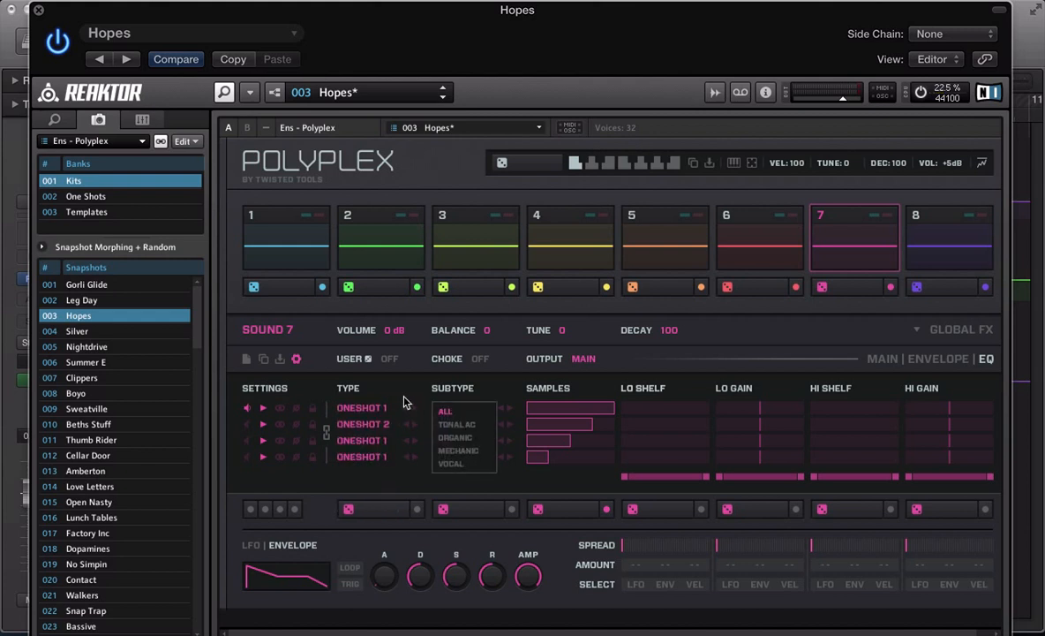
pyautogui.click(371, 408)
pyautogui.click(359, 490)
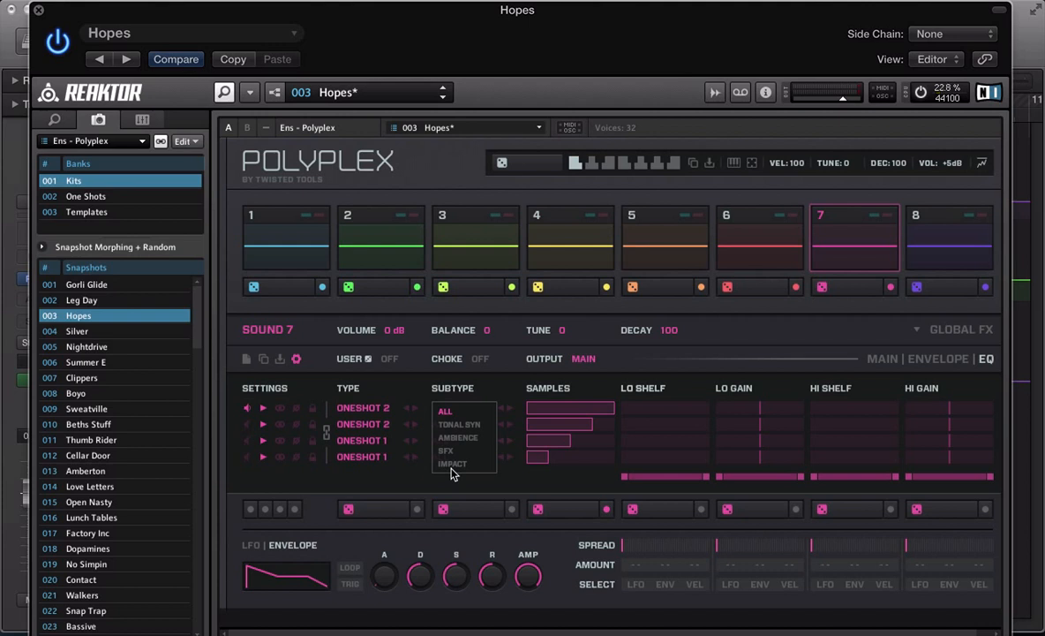
pyautogui.click(455, 425)
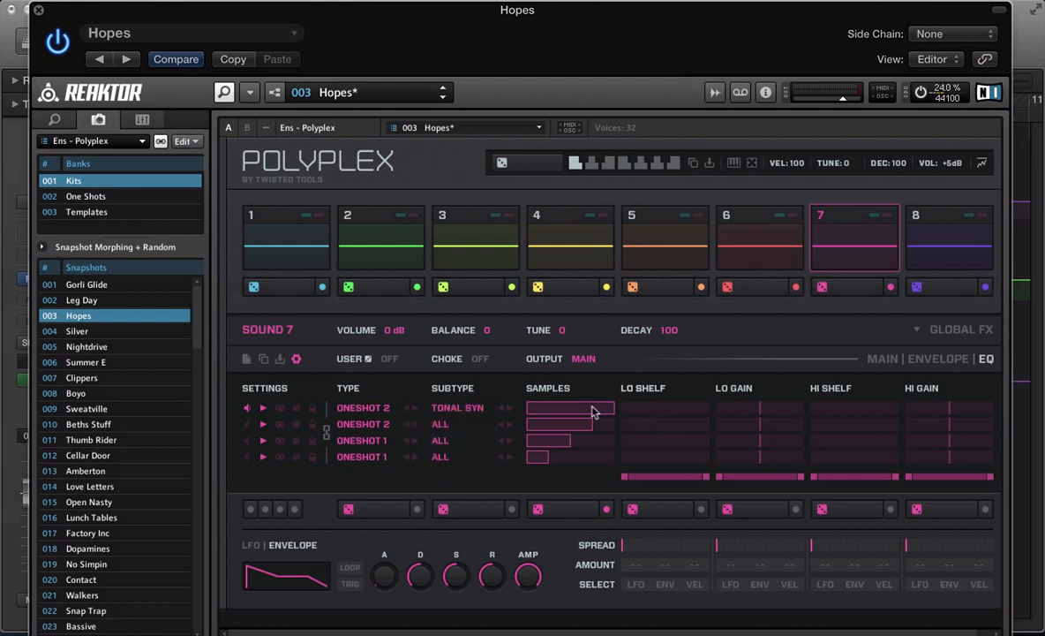
# Step: Choose an earlier sample in the range for Sound 7's first layer and audition it
pyautogui.click(852, 254)
pyautogui.moveTo(614, 407); pyautogui.dragTo(585, 408)
pyautogui.click(865, 241)
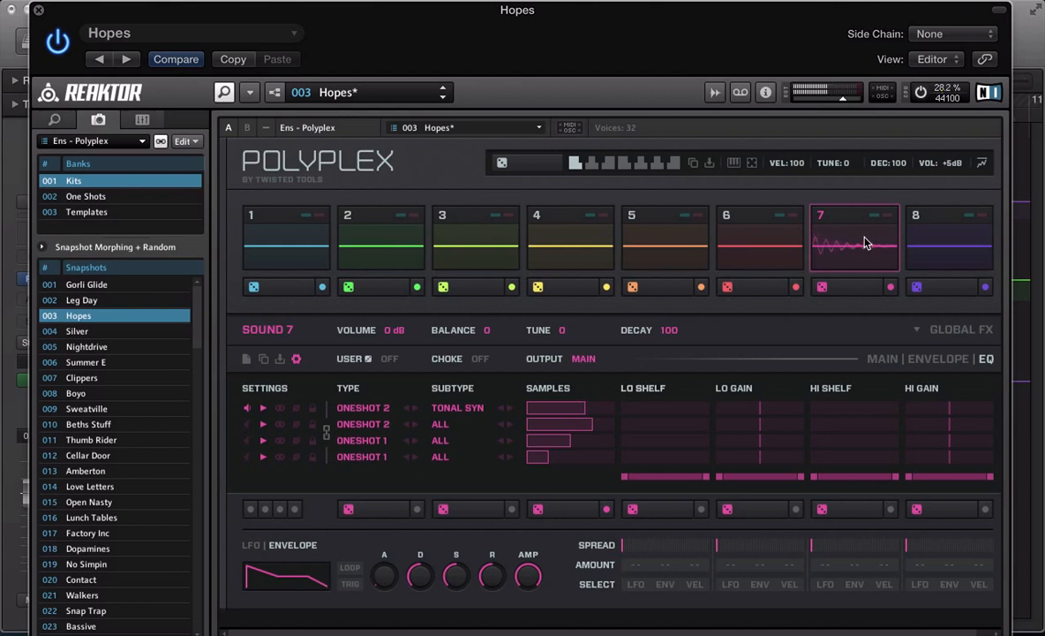
pyautogui.click(865, 241)
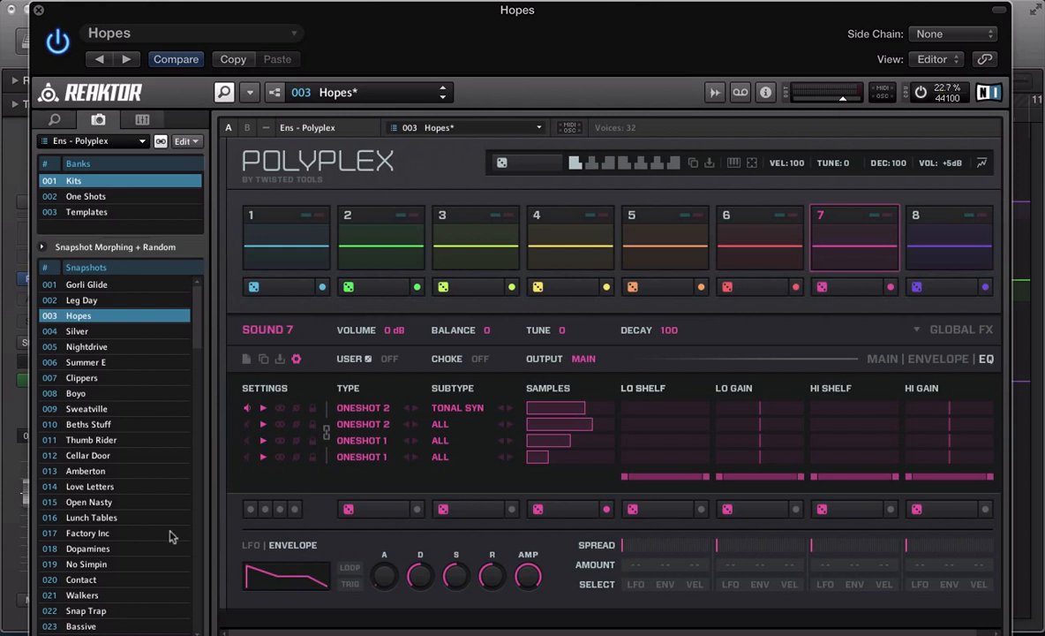
pyautogui.click(821, 241)
# Step: Modulate Sound 7's EQ high shelf and high gain with the LFO at an amount of 100 each and audition the sound
pyautogui.click(252, 546)
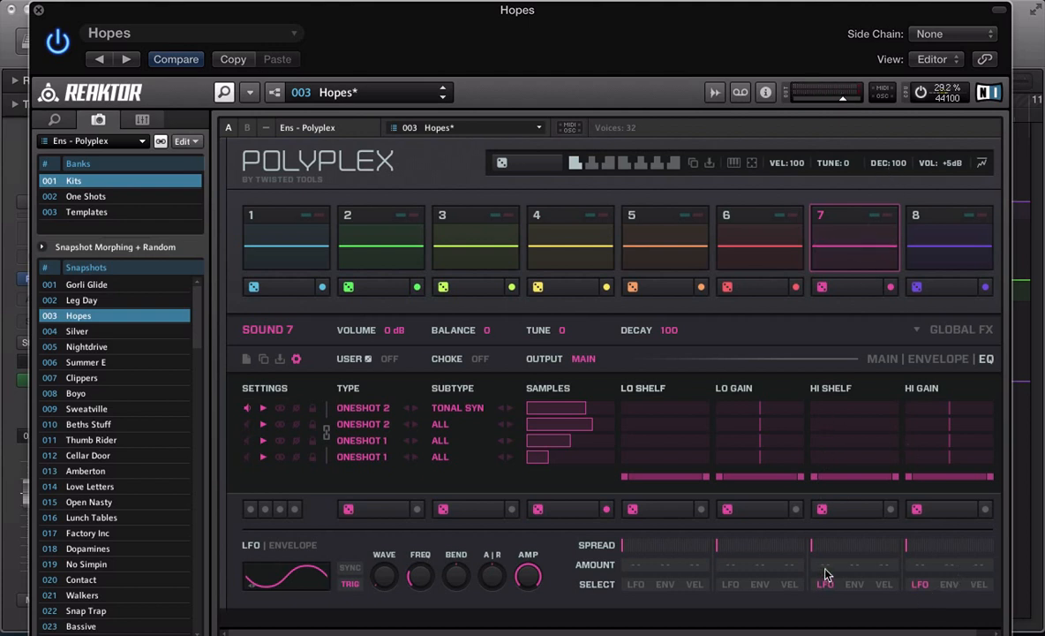
pyautogui.moveTo(918, 469); pyautogui.dragTo(889, 457)
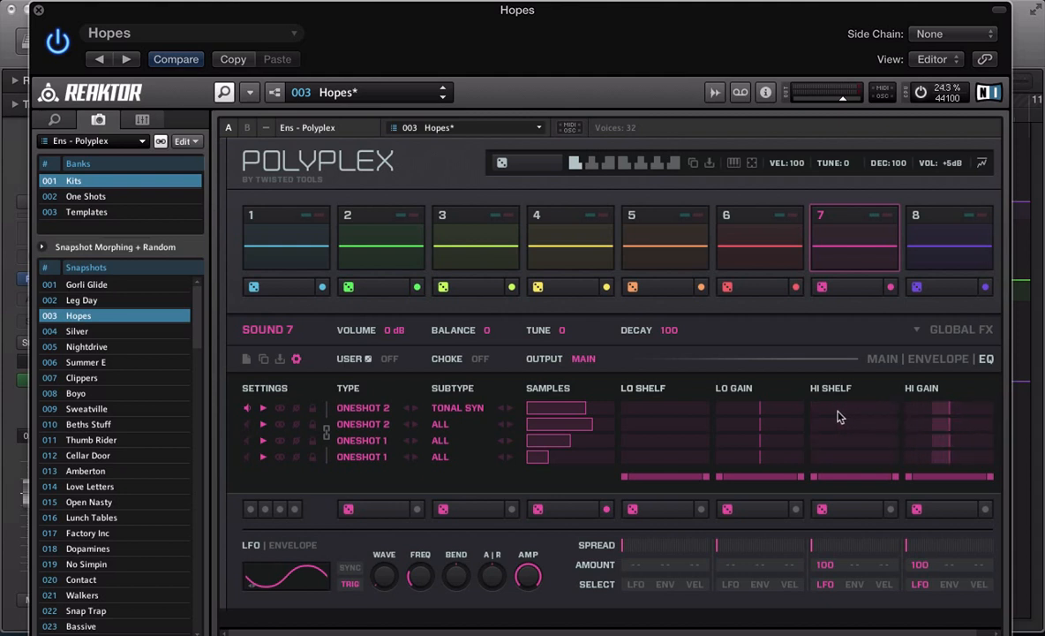
pyautogui.click(870, 260)
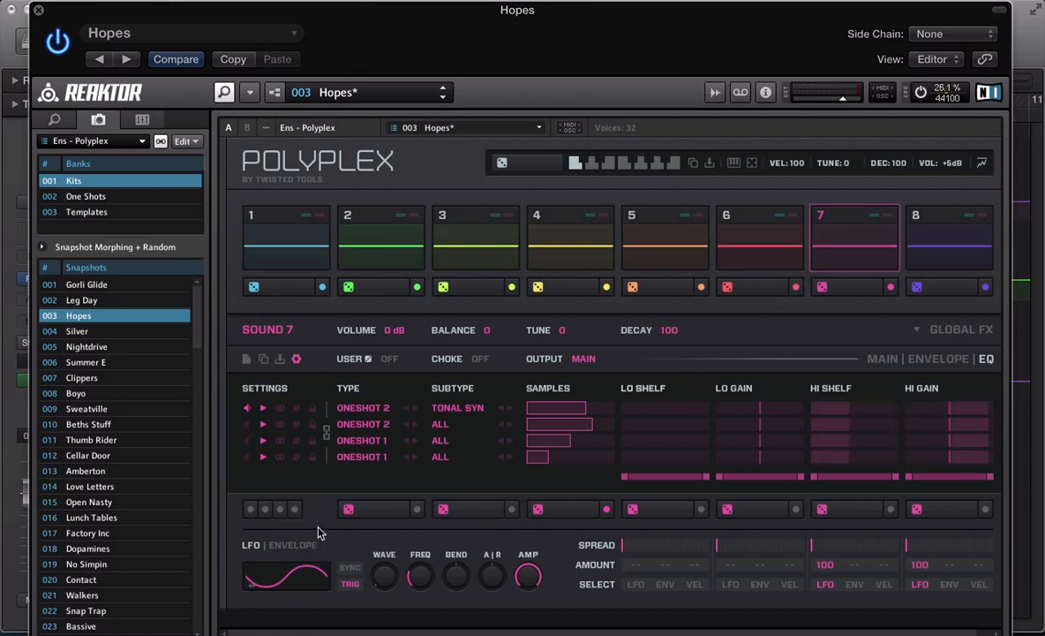
# Step: Sync Sound 7's LFO to the tempo, raise its rate and audition the EQ modulation
pyautogui.click(346, 569)
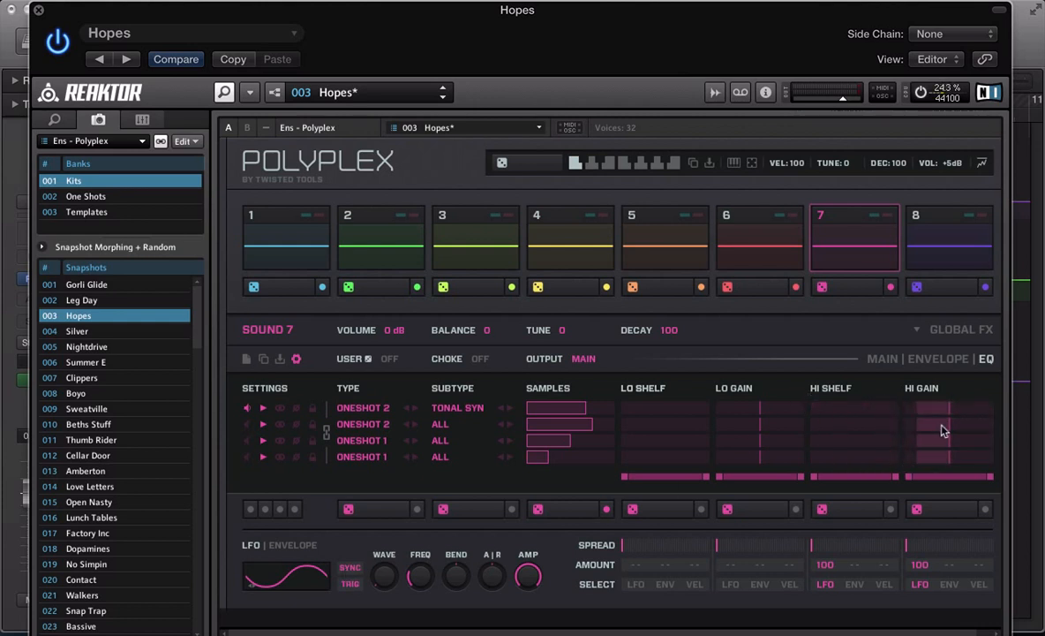
pyautogui.click(851, 255)
pyautogui.moveTo(420, 592)
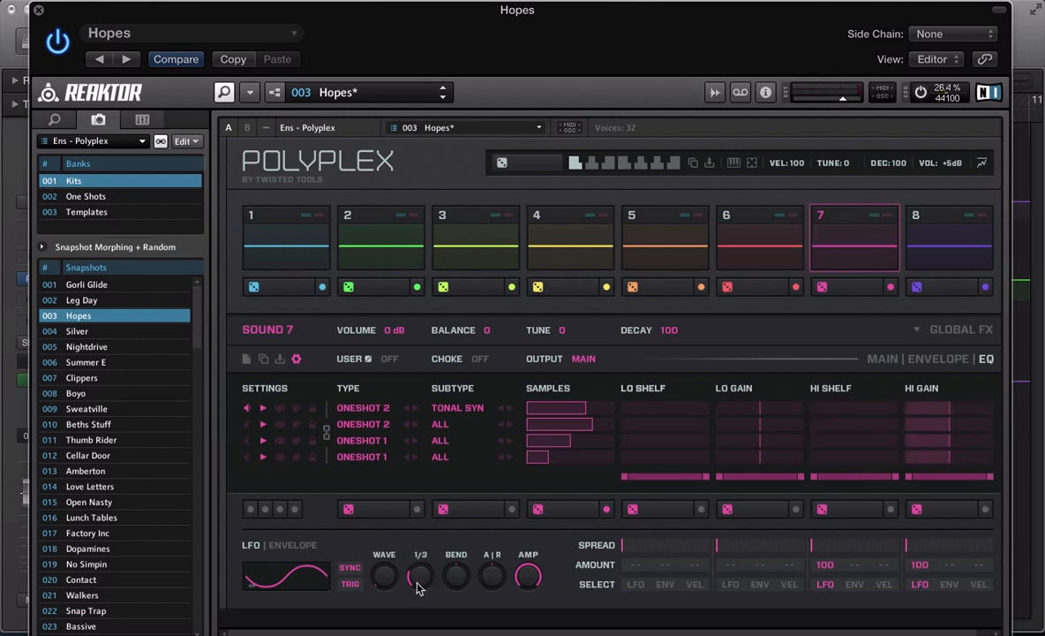
pyautogui.moveTo(418, 583)
pyautogui.mouseDown()
pyautogui.moveTo(404, 549)
pyautogui.moveTo(416, 574)
pyautogui.mouseUp()
pyautogui.click(837, 241)
pyautogui.click(858, 262)
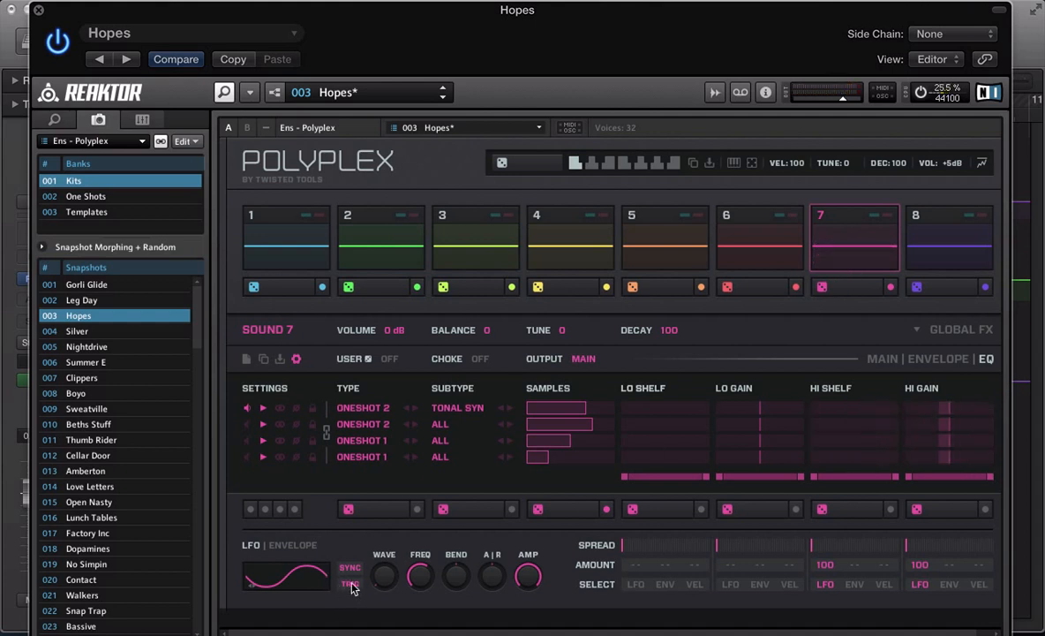
pyautogui.click(828, 254)
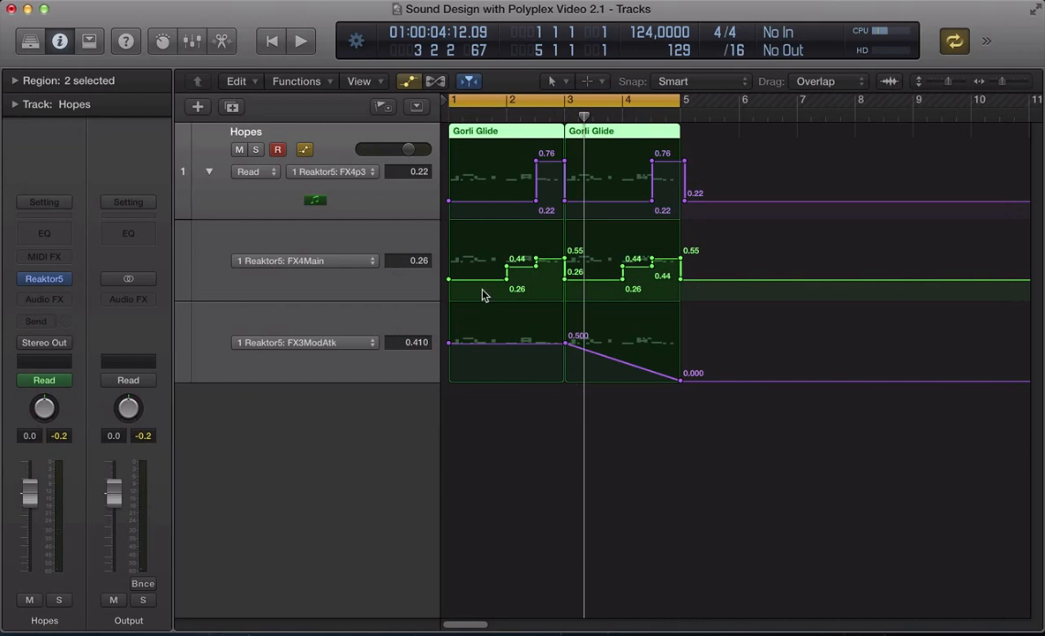
# Step: Move the A3 notes on beat 2 of bars 1 and 3 earlier, to the second sixteenth of each bar, in the piano roll
pyautogui.doubleClick(483, 294)
pyautogui.click(501, 333)
pyautogui.scroll(2, 485, 360)
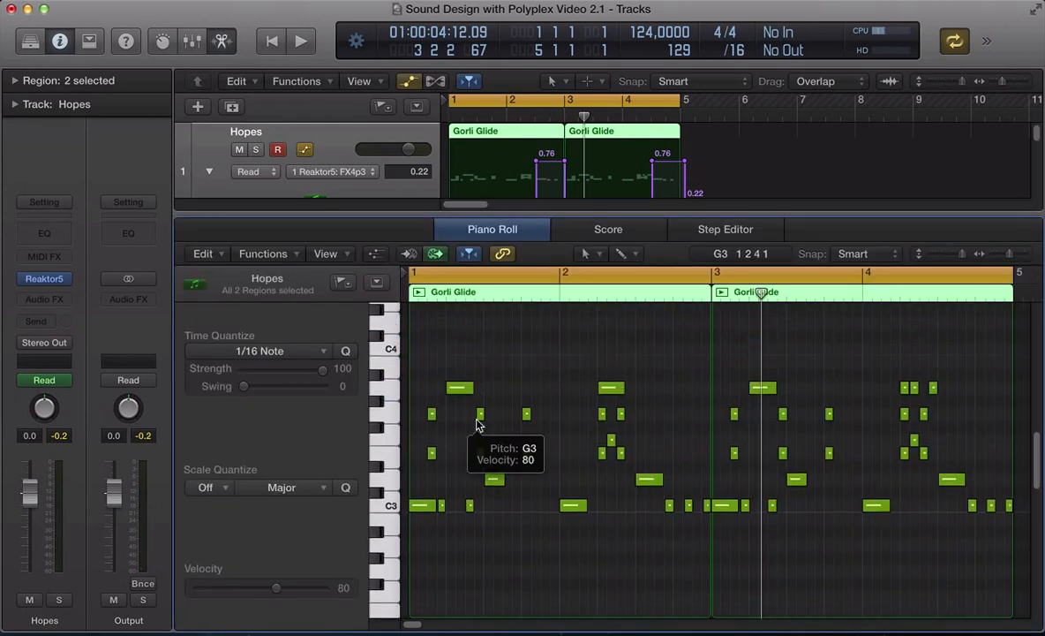
pyautogui.moveTo(462, 391); pyautogui.dragTo(433, 390)
pyautogui.click(762, 389)
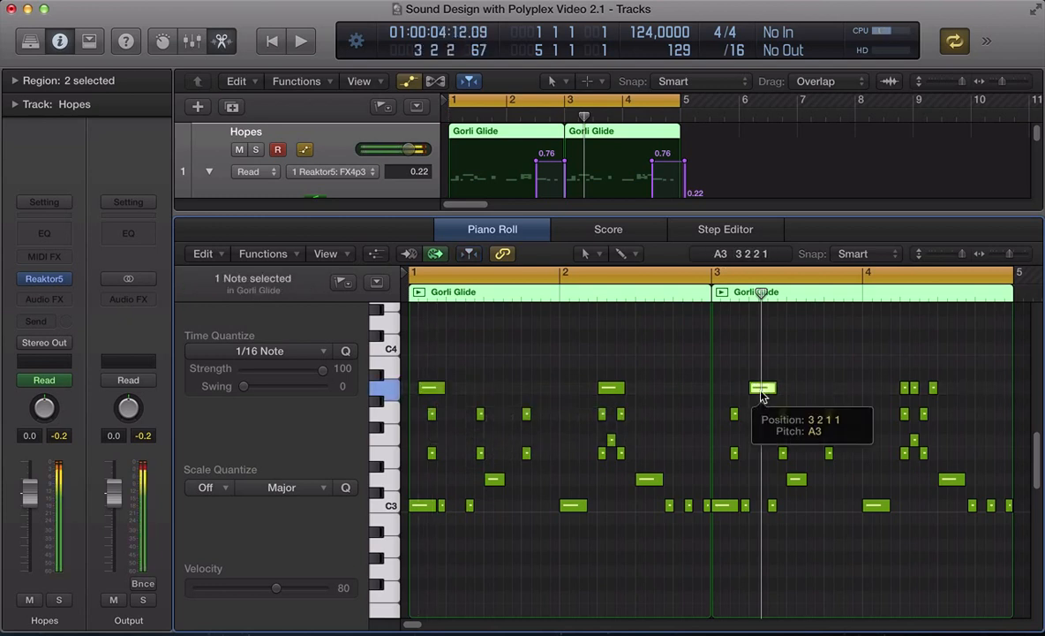
pyautogui.moveTo(762, 396); pyautogui.dragTo(733, 396)
pyautogui.press('space')
pyautogui.press('space')
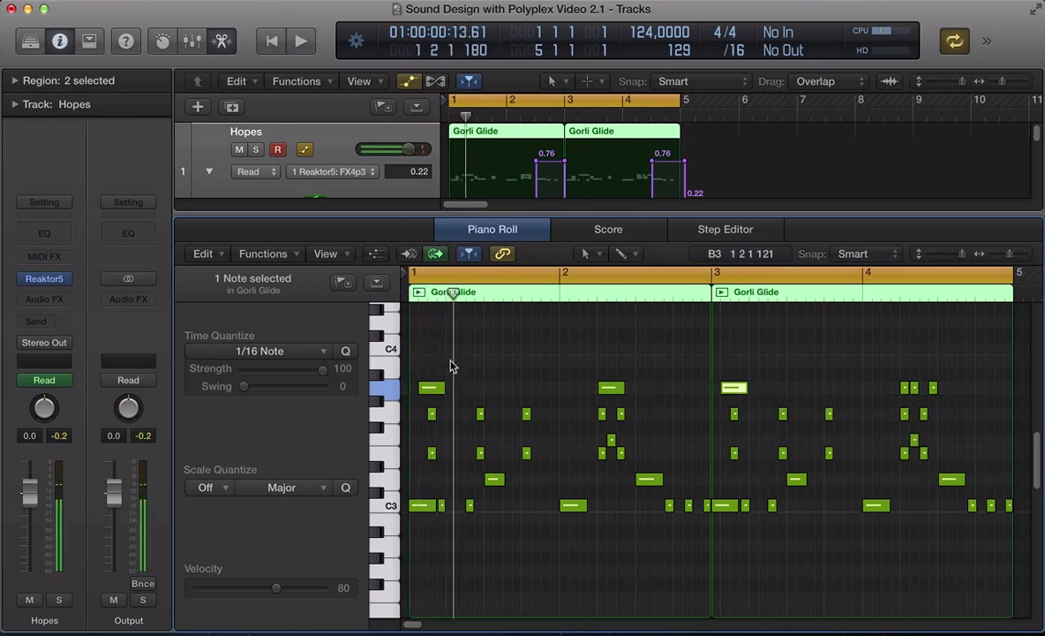
# Step: Add one-beat B3 notes on beat 2 of bars 1 and 3, plus two shorter B3 notes in bar 2, during playback
pyautogui.click(451, 366)
pyautogui.keyDown('super'); pyautogui.click(451, 363); pyautogui.keyUp('super')
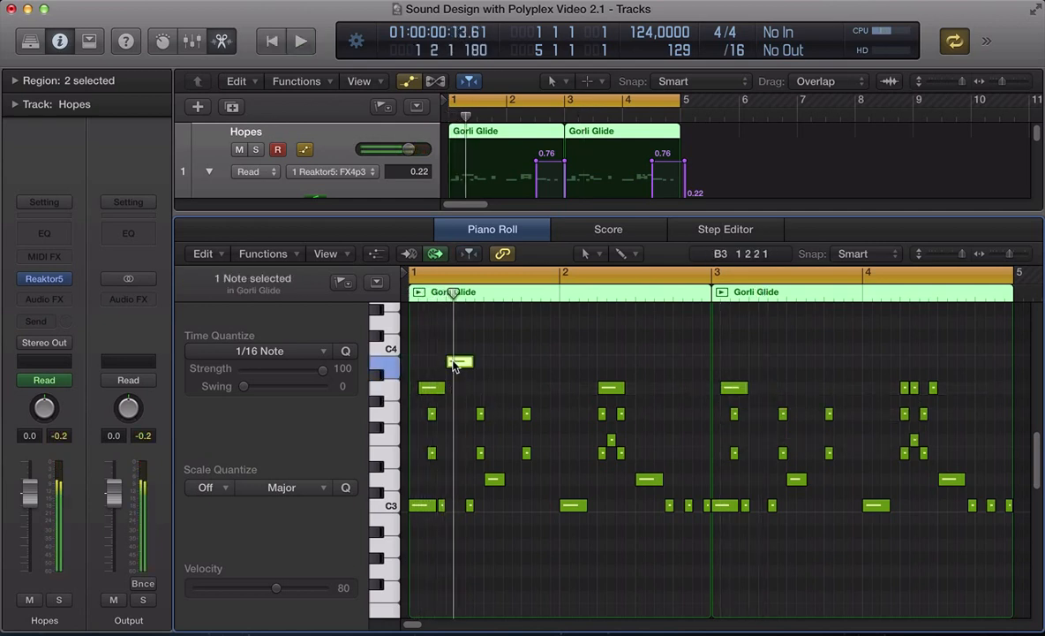
pyautogui.press('space')
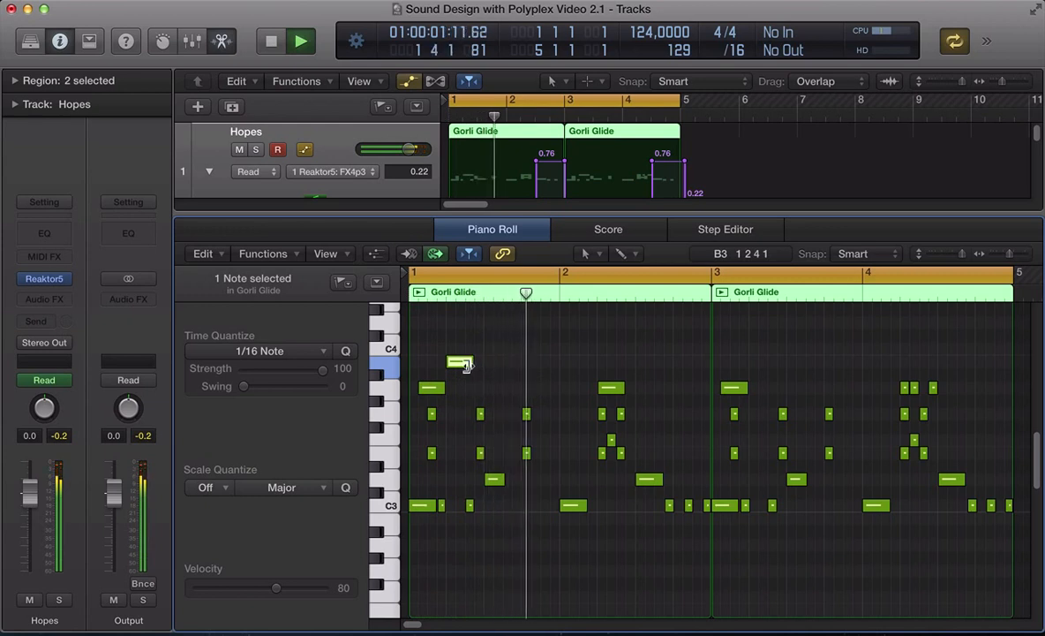
pyautogui.moveTo(471, 364); pyautogui.dragTo(475, 369)
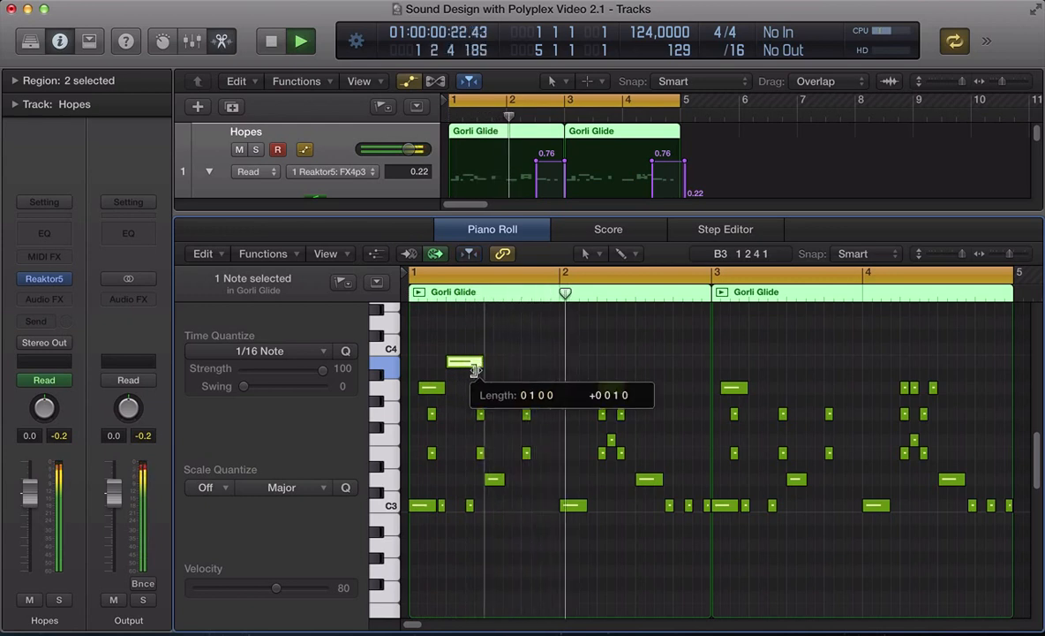
pyautogui.keyDown('super'); pyautogui.click(755, 363); pyautogui.keyUp('super')
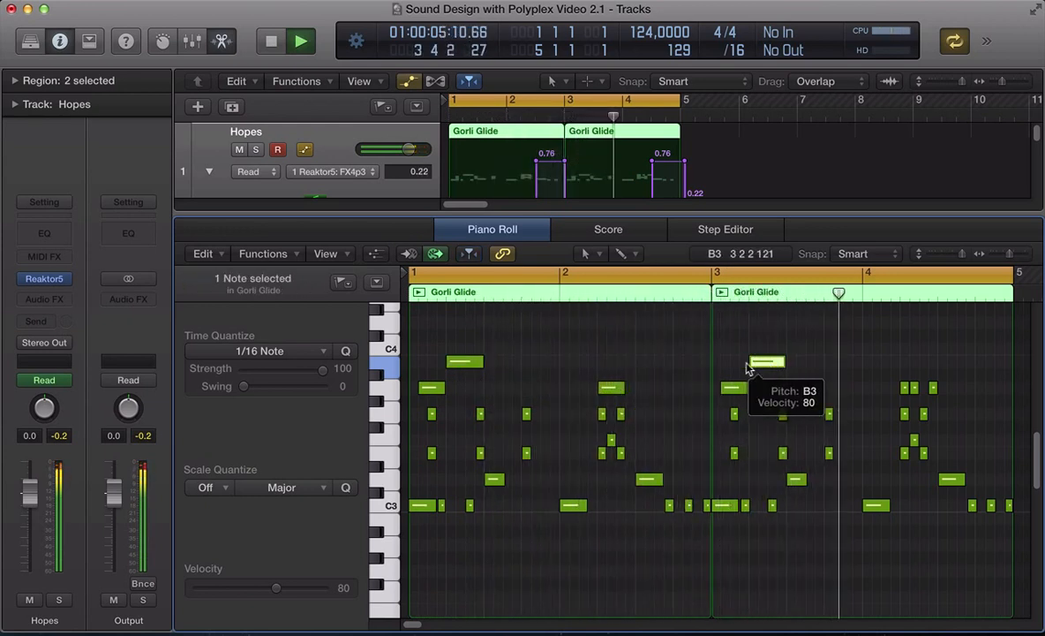
pyautogui.keyDown('super'); pyautogui.click(586, 363); pyautogui.keyUp('super')
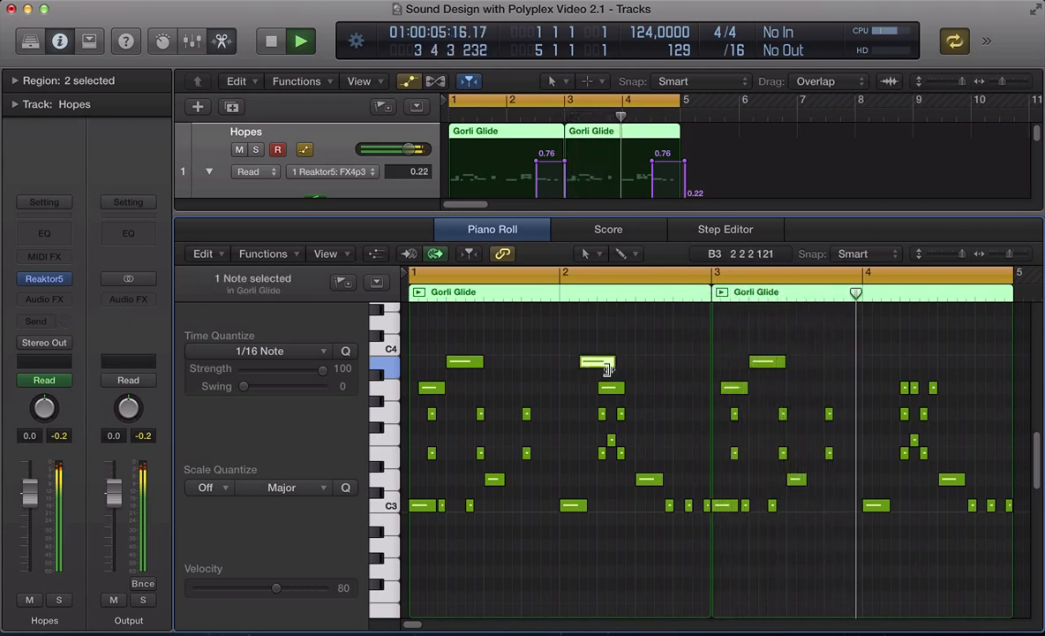
pyautogui.keyDown('super'); pyautogui.click(681, 364); pyautogui.keyUp('super')
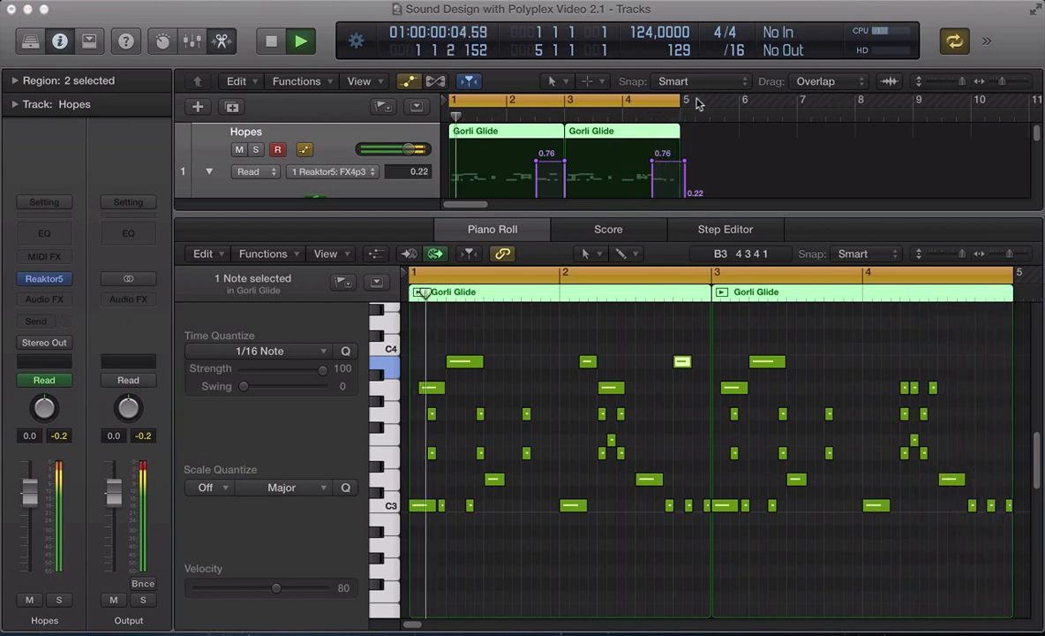
# Step: Add a one-beat B3 note on beat 3 of bar 4 and two short B3 notes on the second and fourth sixteenths of that bar
pyautogui.keyDown('super'); pyautogui.click(944, 364); pyautogui.keyUp('super')
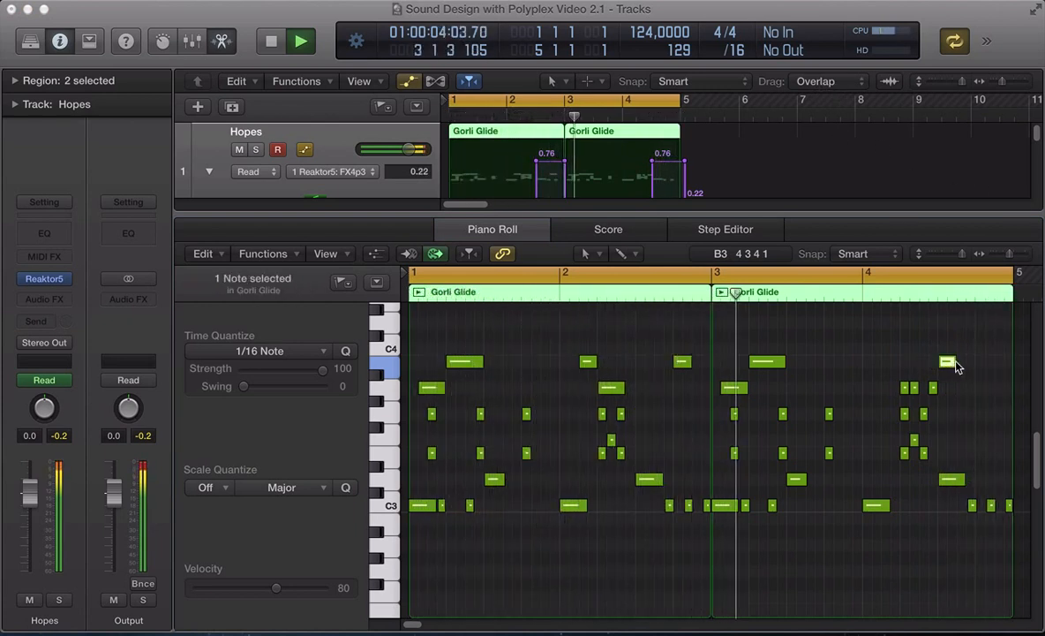
pyautogui.moveTo(957, 365); pyautogui.dragTo(875, 364)
pyautogui.keyDown('super'); pyautogui.click(902, 363); pyautogui.keyUp('super')
pyautogui.keyDown('super'); pyautogui.click(894, 362); pyautogui.keyUp('super')
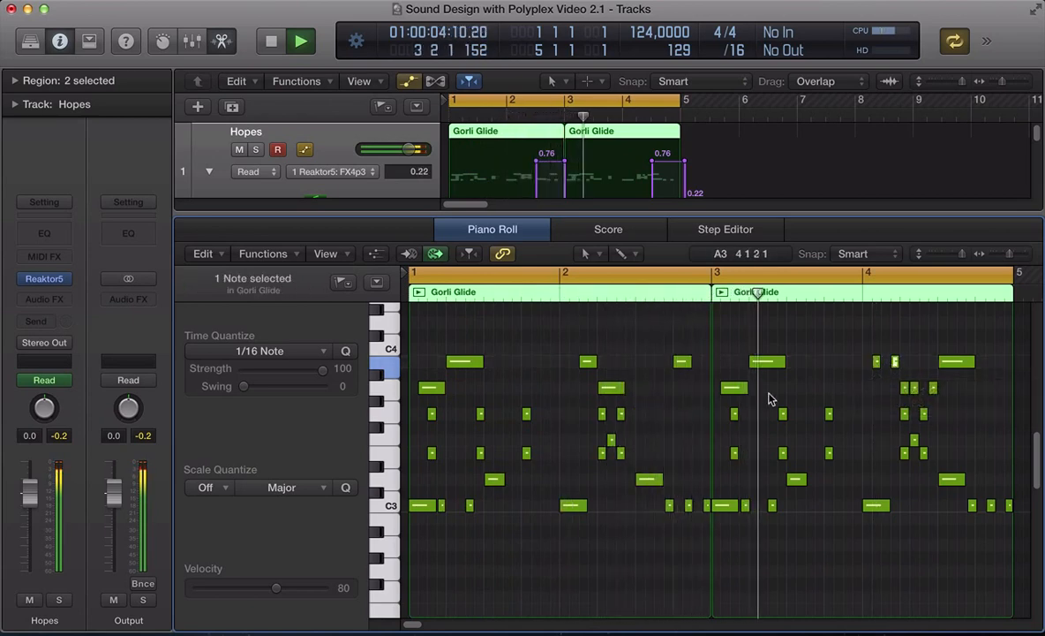
# Step: Open the Polyplex instrument and raise Sound 7's volume to +12 dB
pyautogui.press('v')
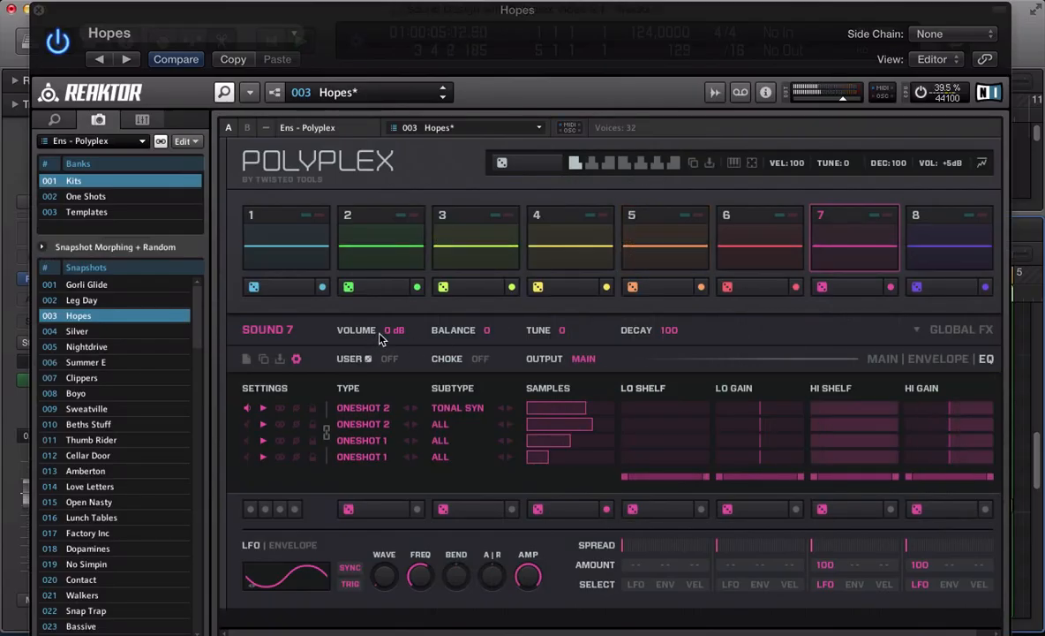
pyautogui.moveTo(386, 334); pyautogui.dragTo(396, 256)
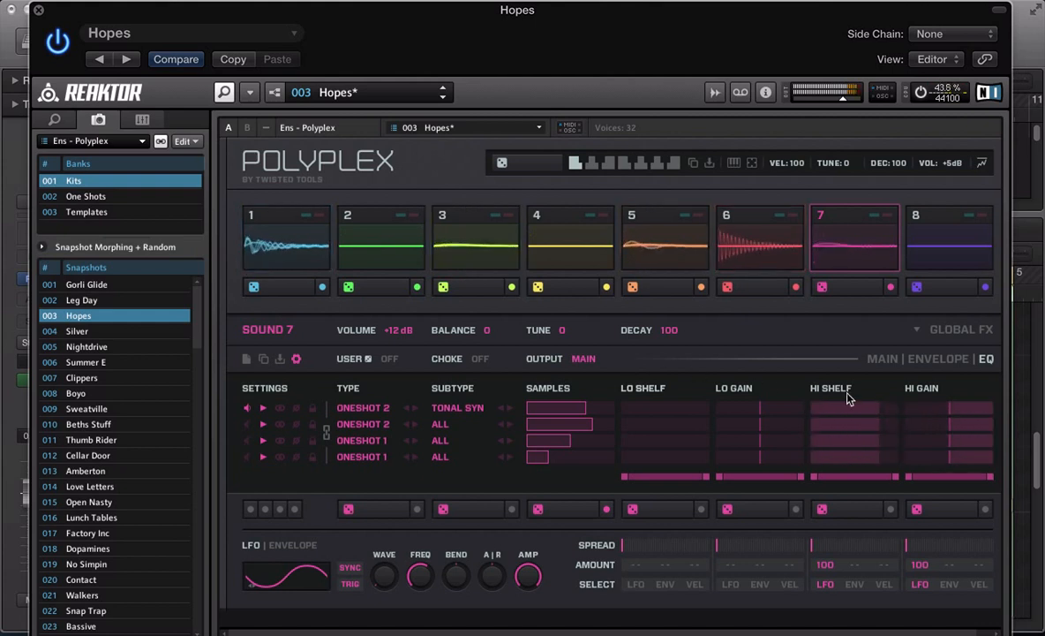
# Step: Try triangle and falling saw waveforms and other rates on Sound 7's synced LFO during playback, and restore the sine wave
pyautogui.moveTo(421, 575)
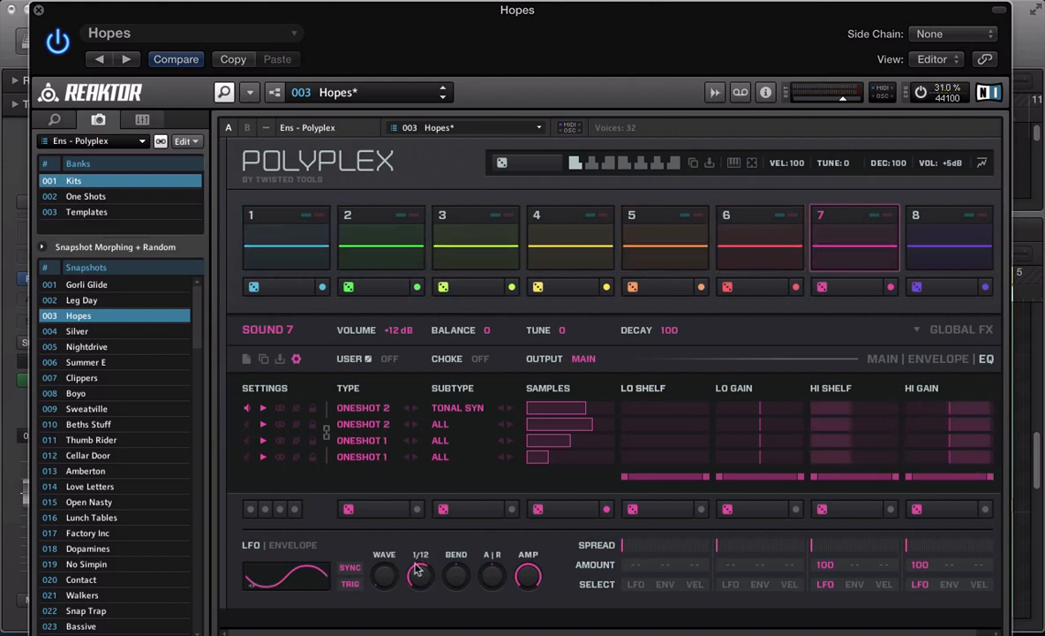
pyautogui.press('space')
pyautogui.moveTo(417, 580)
pyautogui.mouseDown()
pyautogui.moveTo(429, 607)
pyautogui.moveTo(429, 584)
pyautogui.mouseUp()
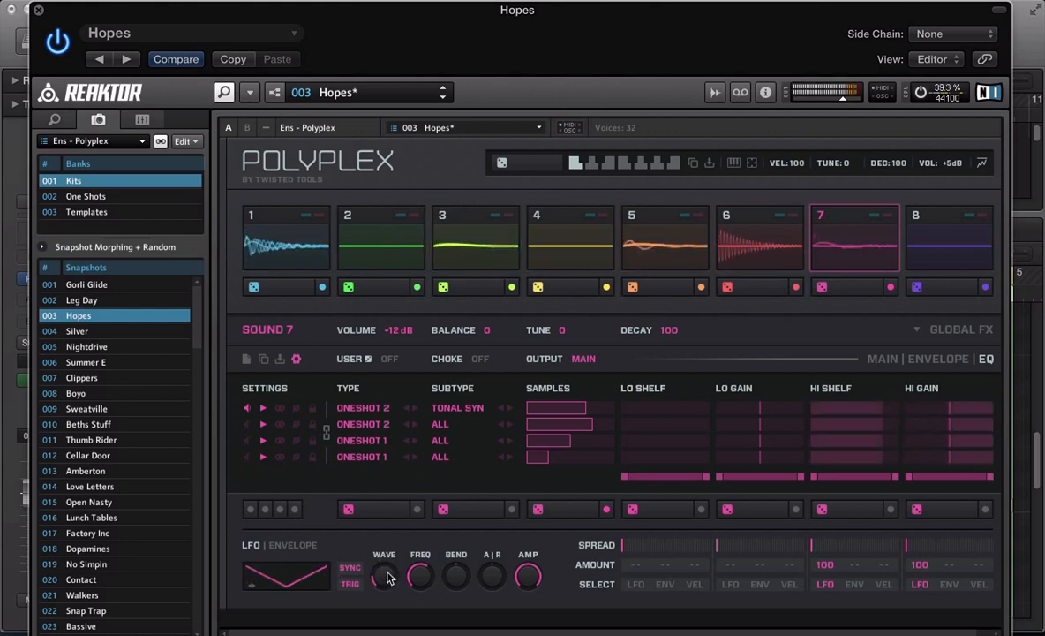
pyautogui.moveTo(388, 571); pyautogui.dragTo(390, 532)
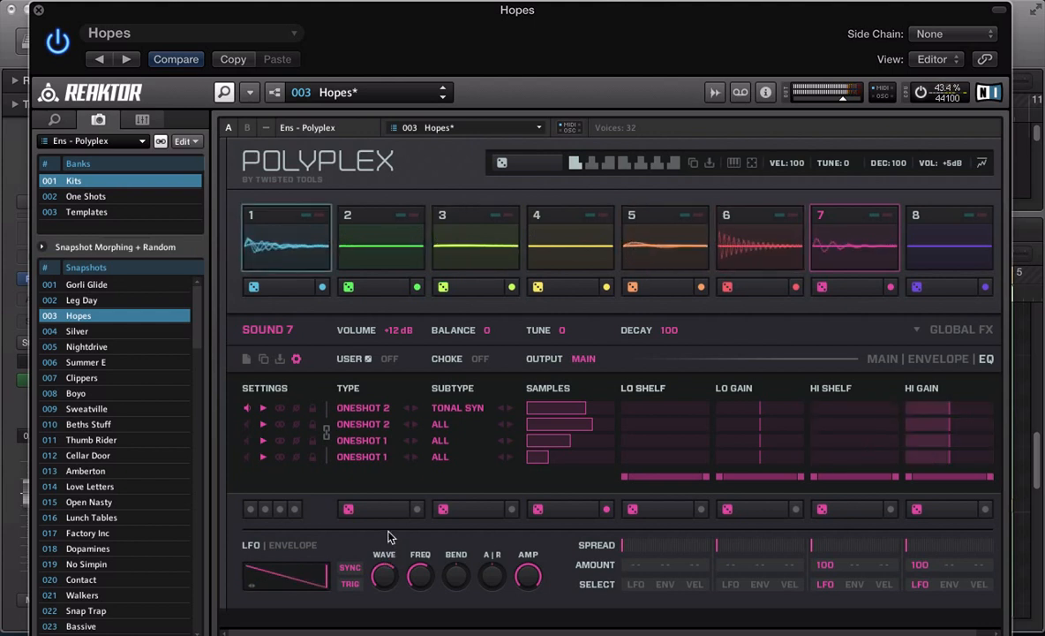
pyautogui.moveTo(417, 579); pyautogui.dragTo(415, 590)
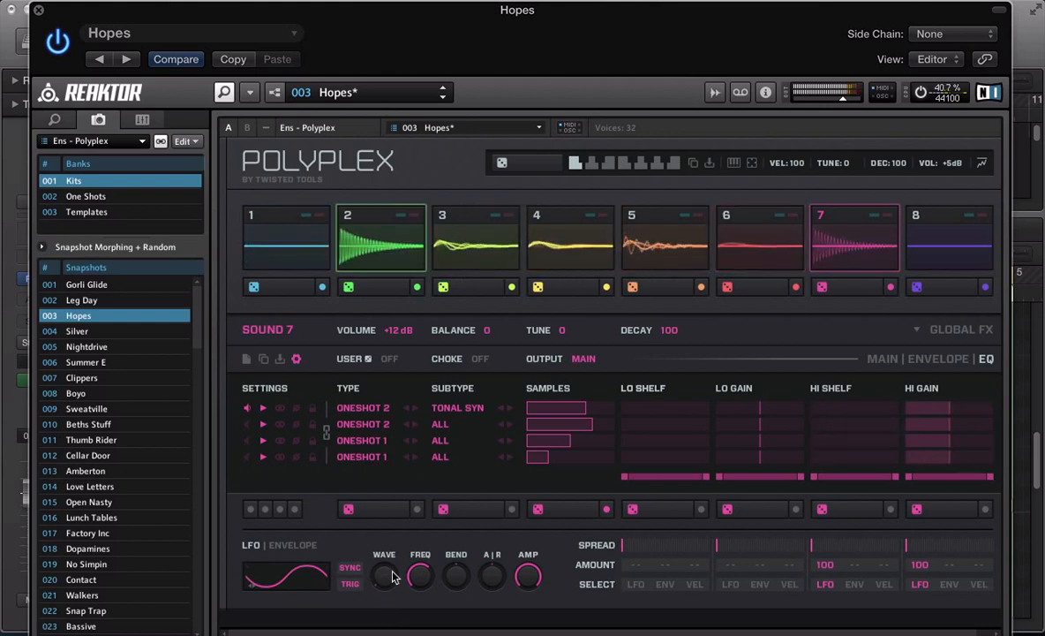
# Step: Turn on Insert A and set Send 1 to 100 for Sound 7 in the global effects, and play the pattern
pyautogui.click(943, 330)
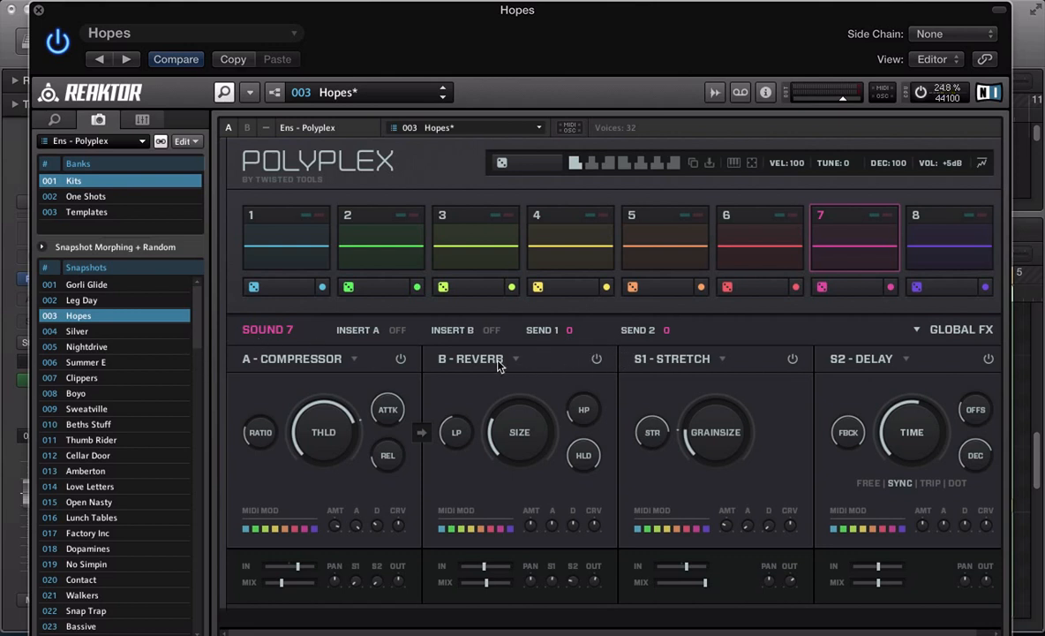
pyautogui.click(830, 256)
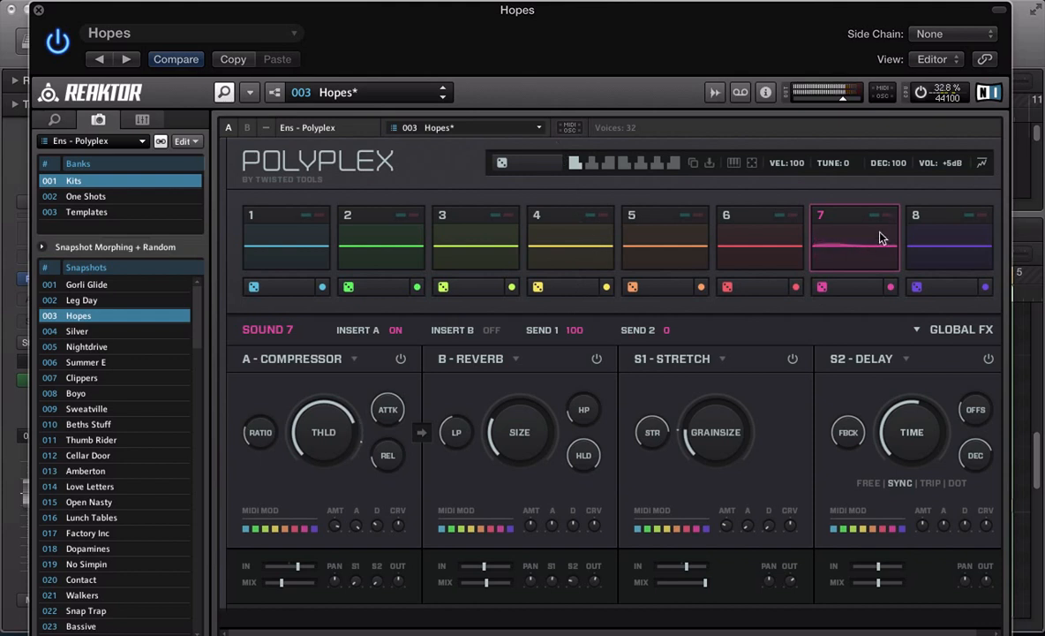
pyautogui.press('v')
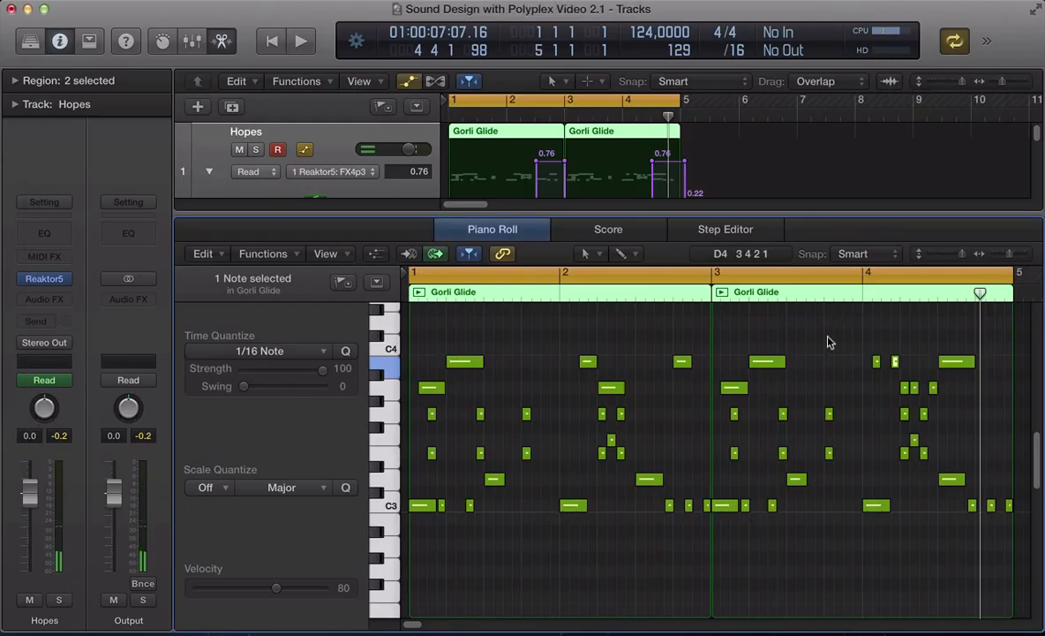
pyautogui.click(573, 356)
pyautogui.press('space')
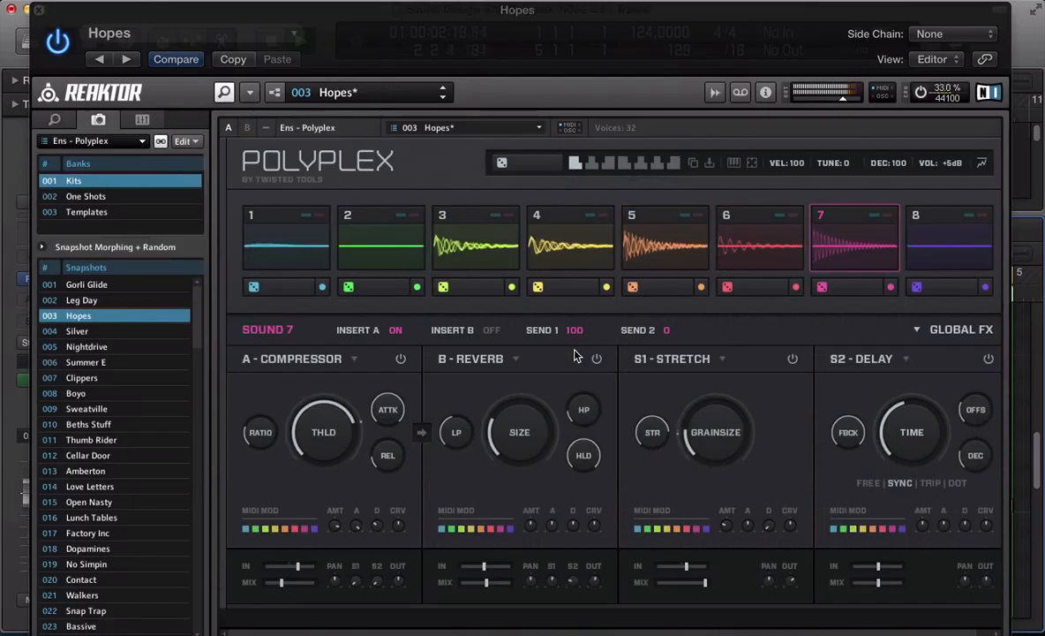
# Step: Lower Sound 7's volume to +10 dB while the pattern plays
pyautogui.press('v')
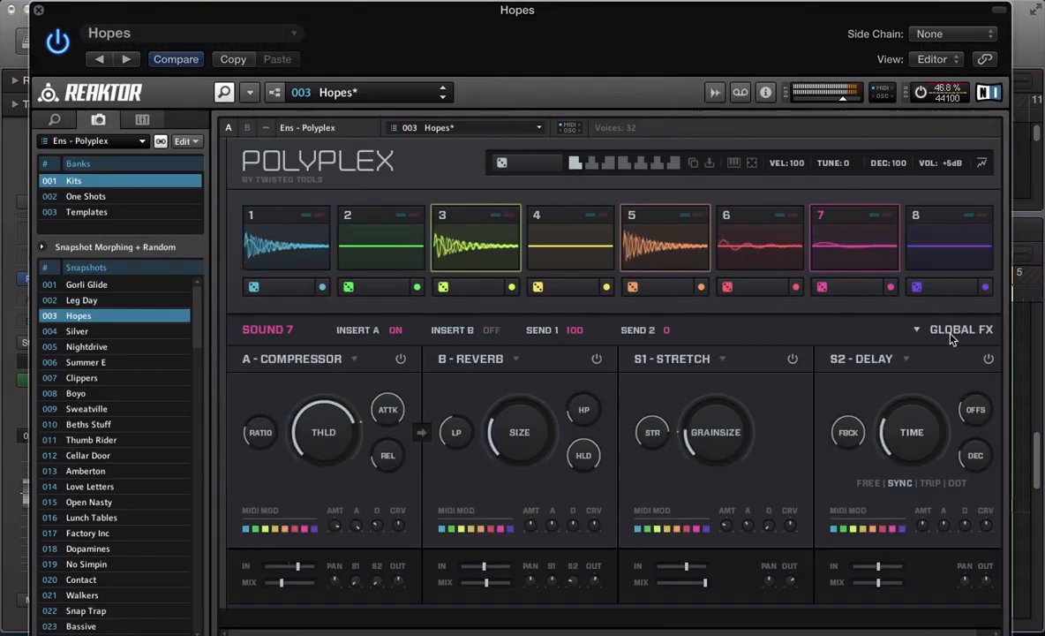
pyautogui.click(923, 330)
pyautogui.moveTo(402, 329); pyautogui.dragTo(402, 339)
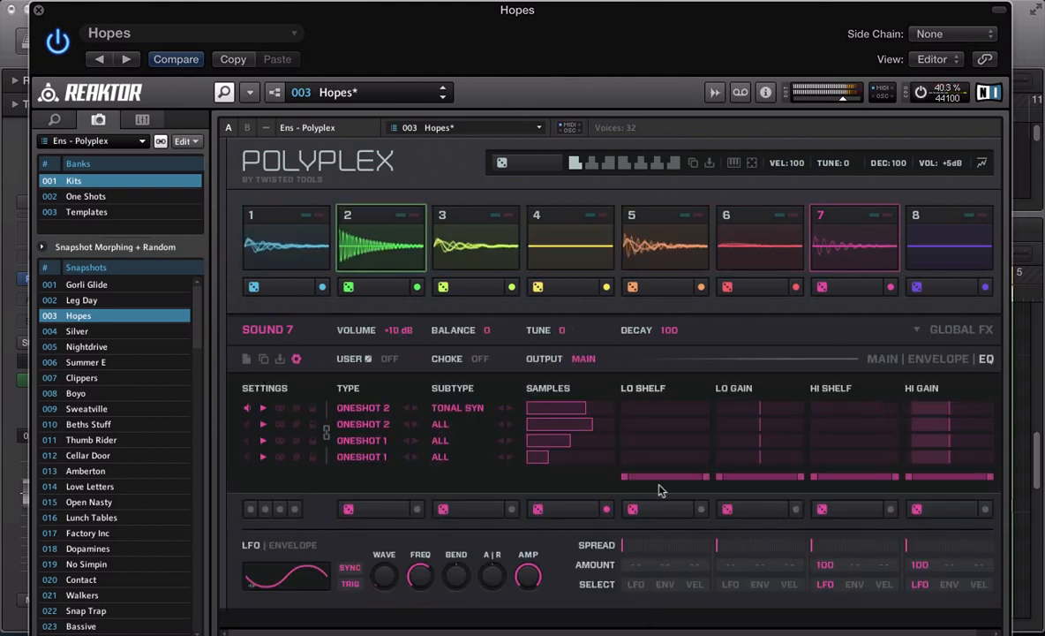
# Step: Try modulating Sound 7's pitch with the LFO at an amount of 92 and a 1/12 rate, and remove the modulation
pyautogui.click(881, 358)
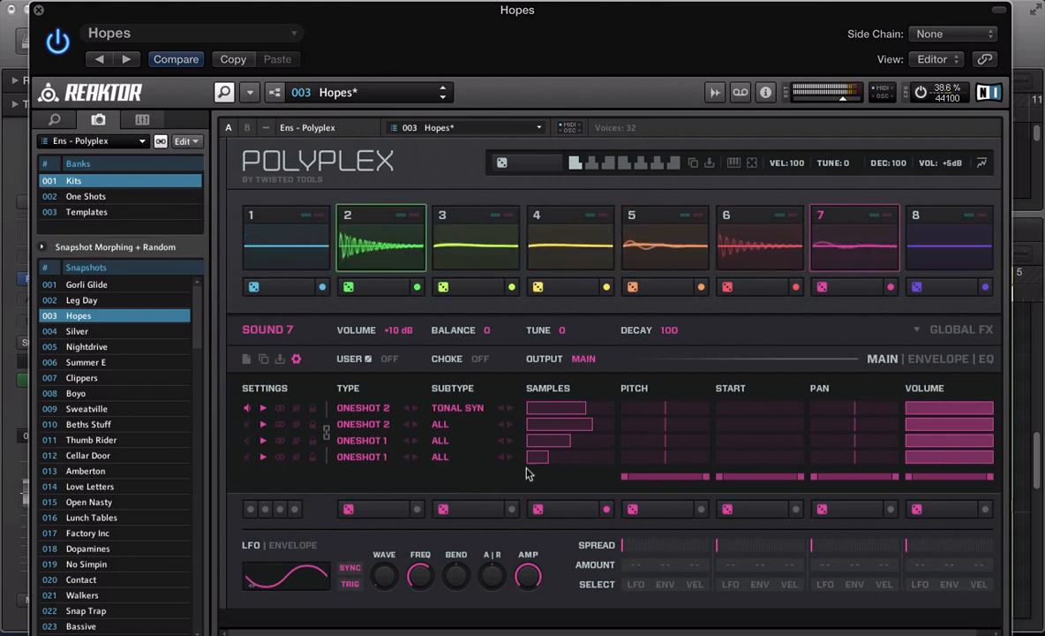
pyautogui.moveTo(637, 566)
pyautogui.mouseDown()
pyautogui.moveTo(641, 523)
pyautogui.moveTo(647, 586)
pyautogui.moveTo(640, 483)
pyautogui.moveTo(645, 619)
pyautogui.moveTo(646, 556)
pyautogui.mouseUp()
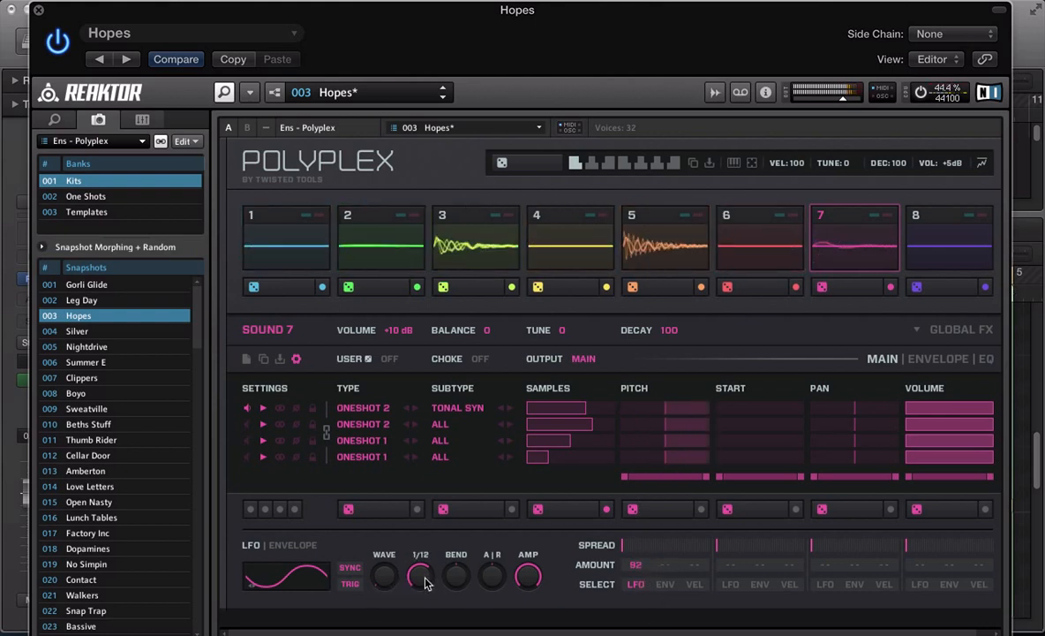
pyautogui.moveTo(423, 571); pyautogui.dragTo(422, 590)
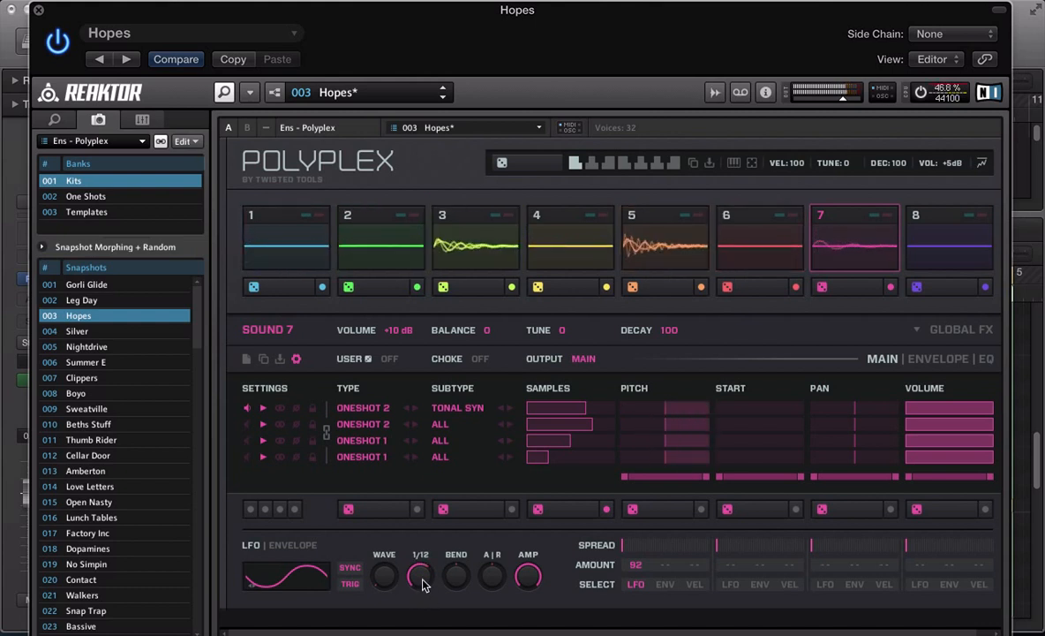
pyautogui.click(637, 584)
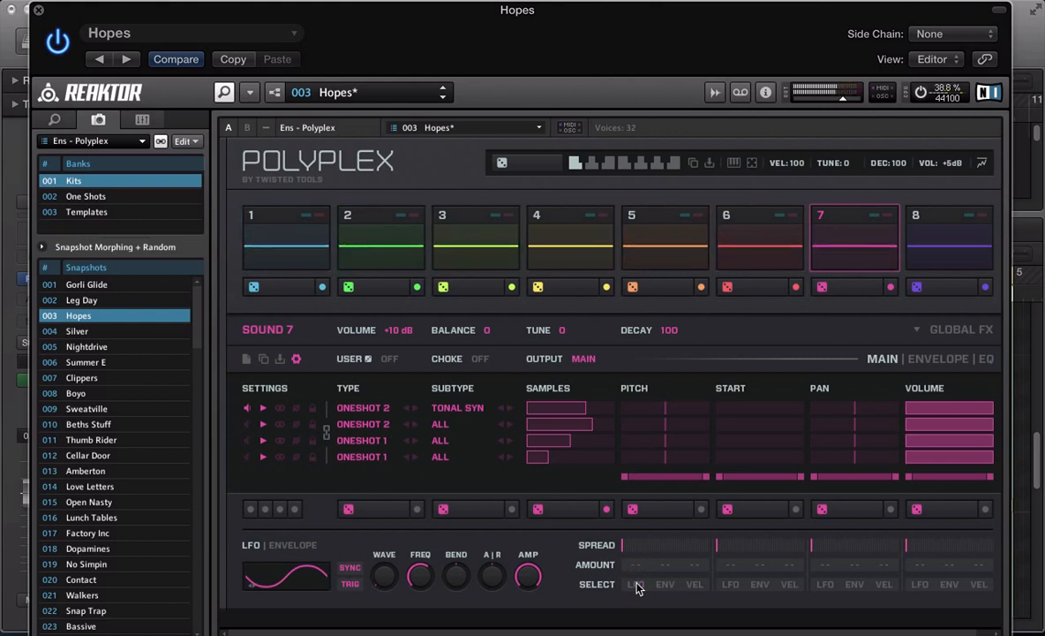